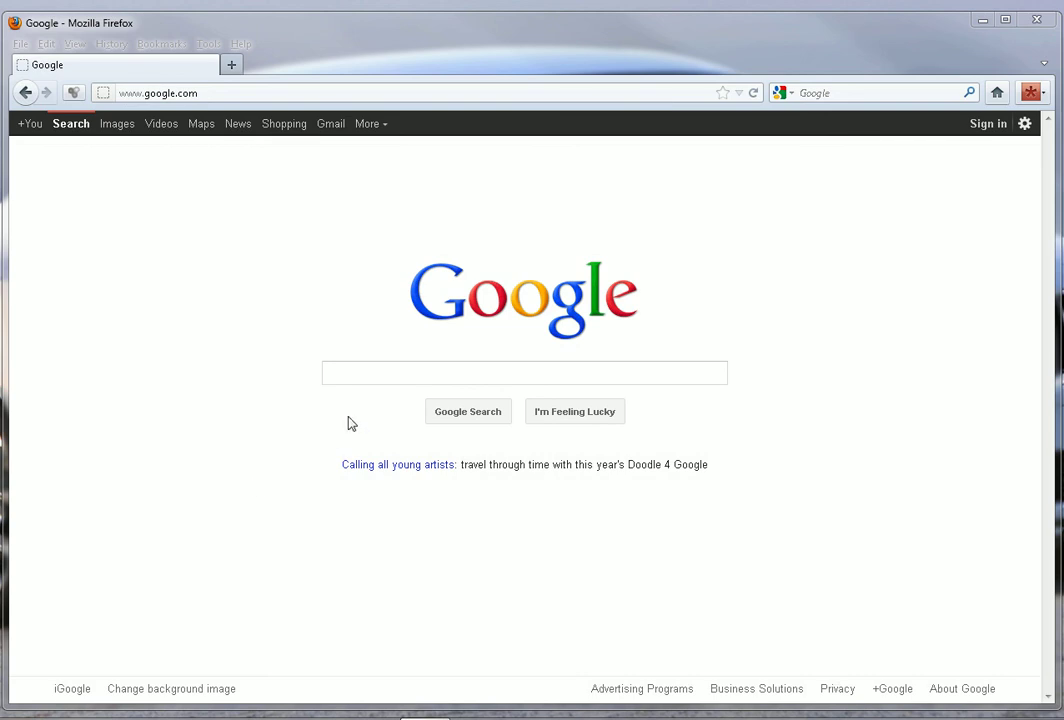
- Search Google for 'cobian backup'
click(382, 376)
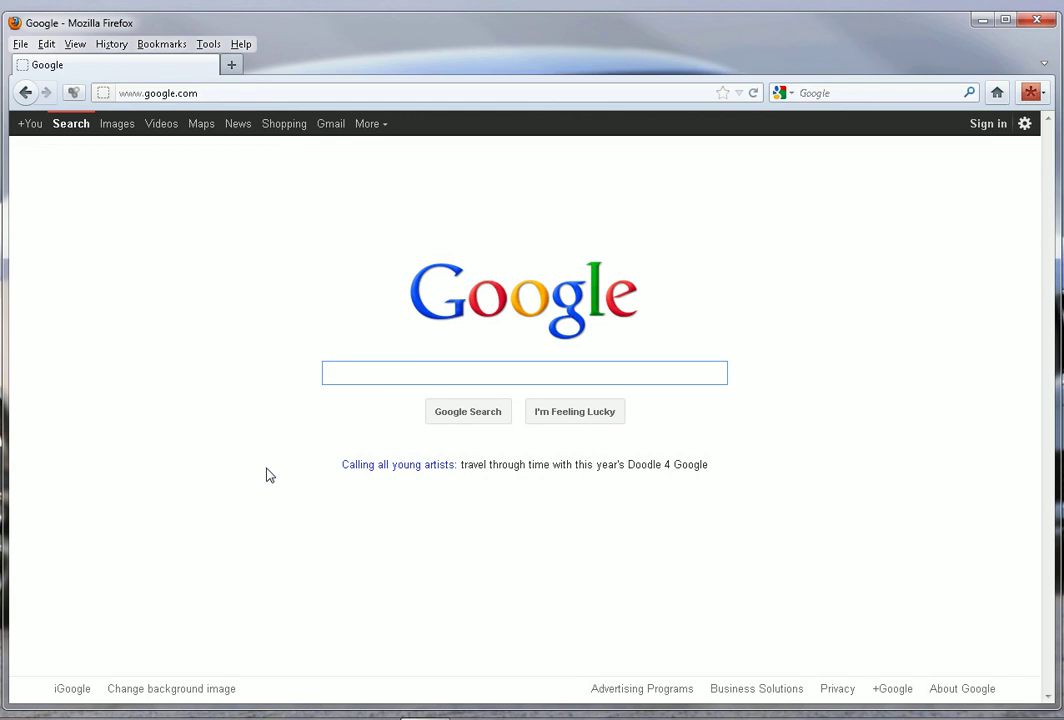
text(cob)
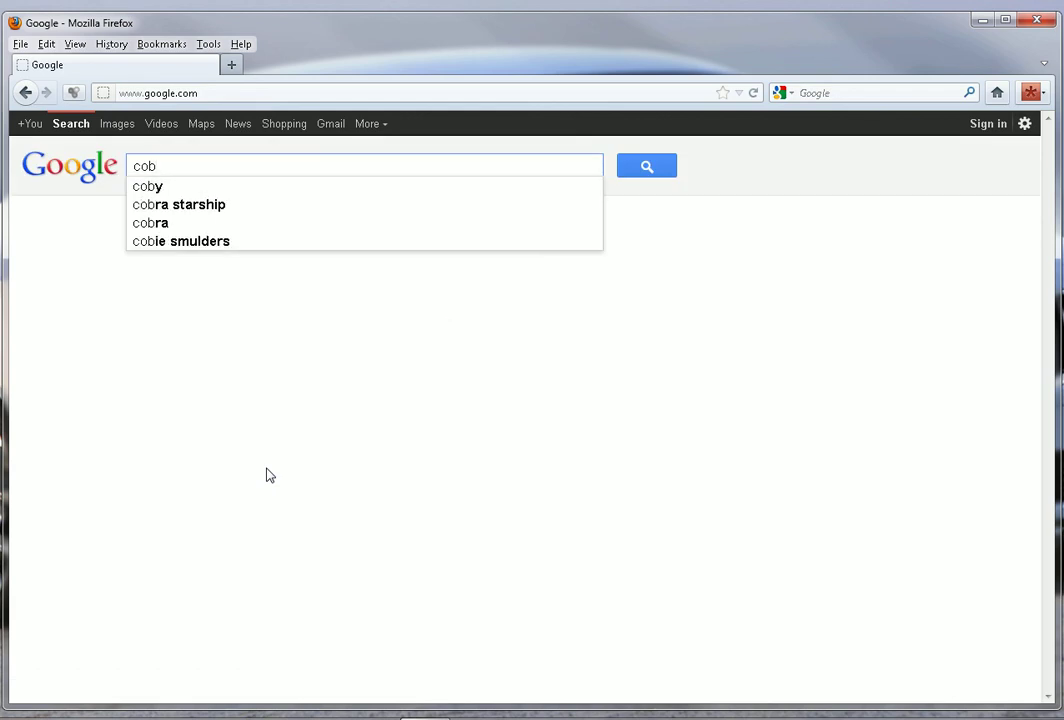
text(ian)
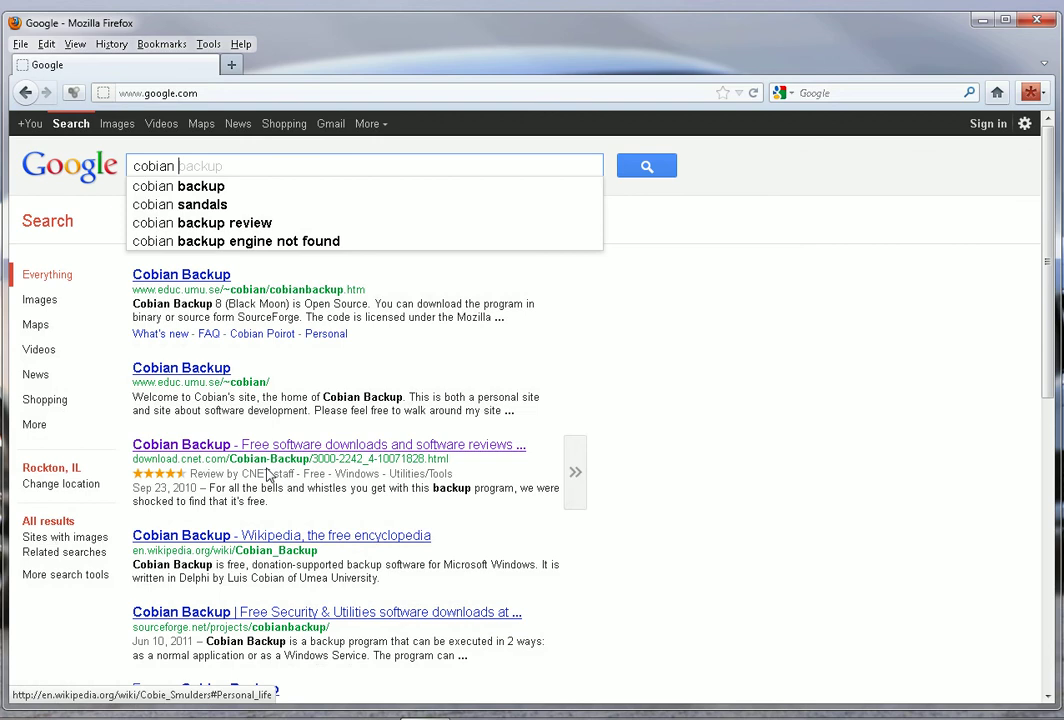
text( backup)
key(Return)
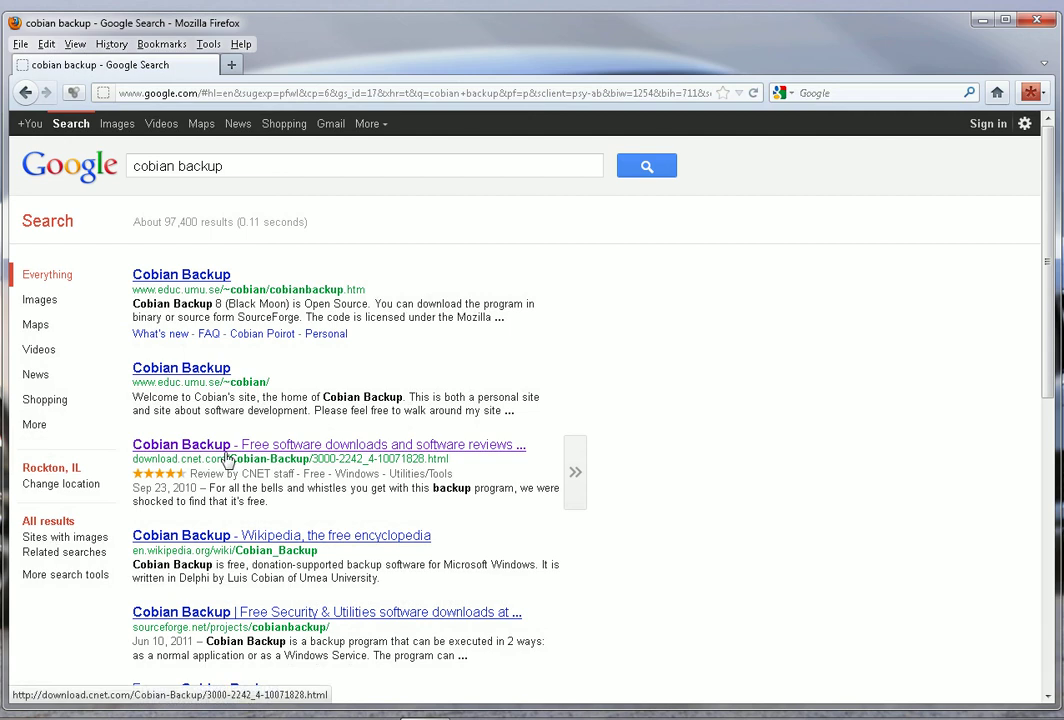
- Open the CNET Cobian Backup listing, start the download, and cancel saving cbSetup.exe
click(228, 458)
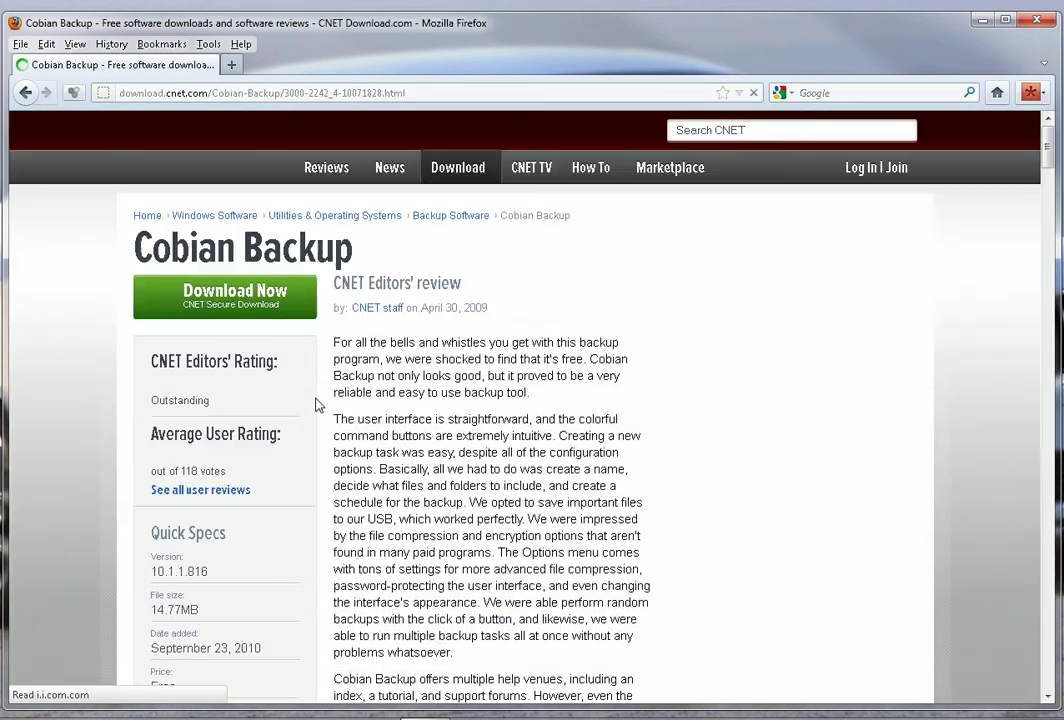
click(225, 300)
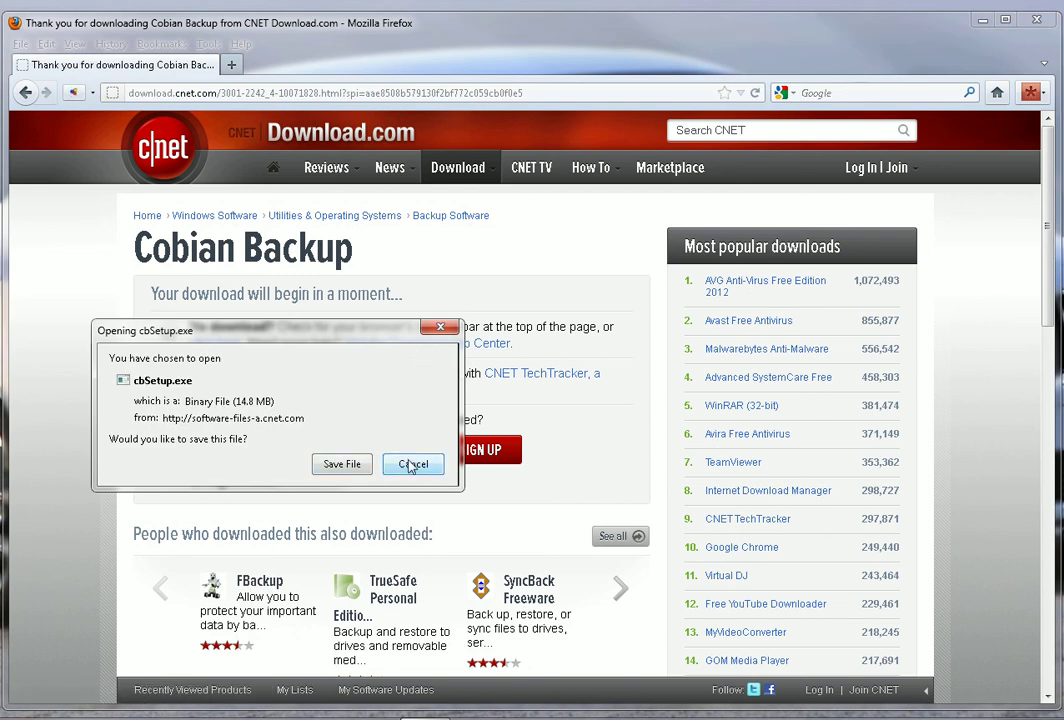
click(412, 464)
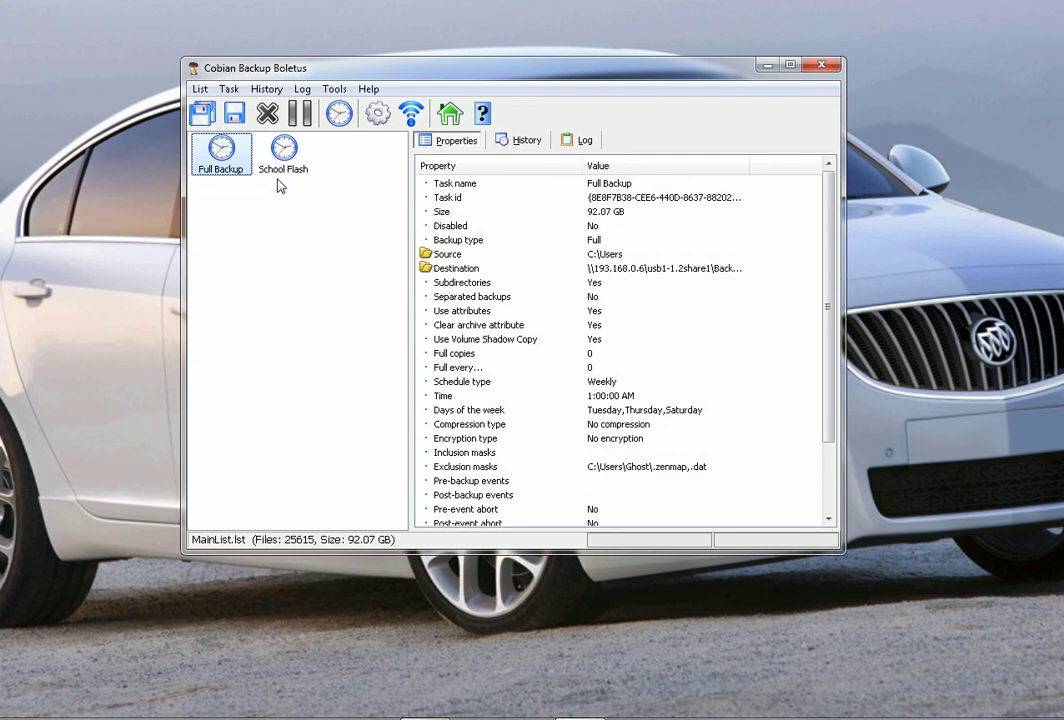
- Create a new backup task and replace its default name with 'Home Media'
click(229, 89)
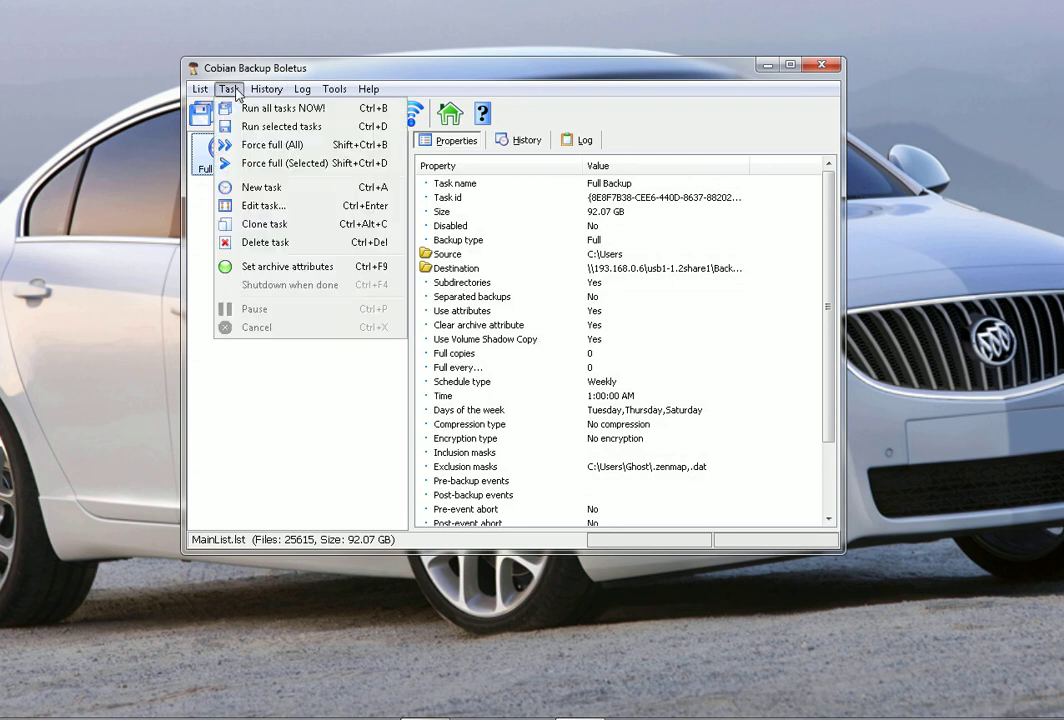
click(288, 187)
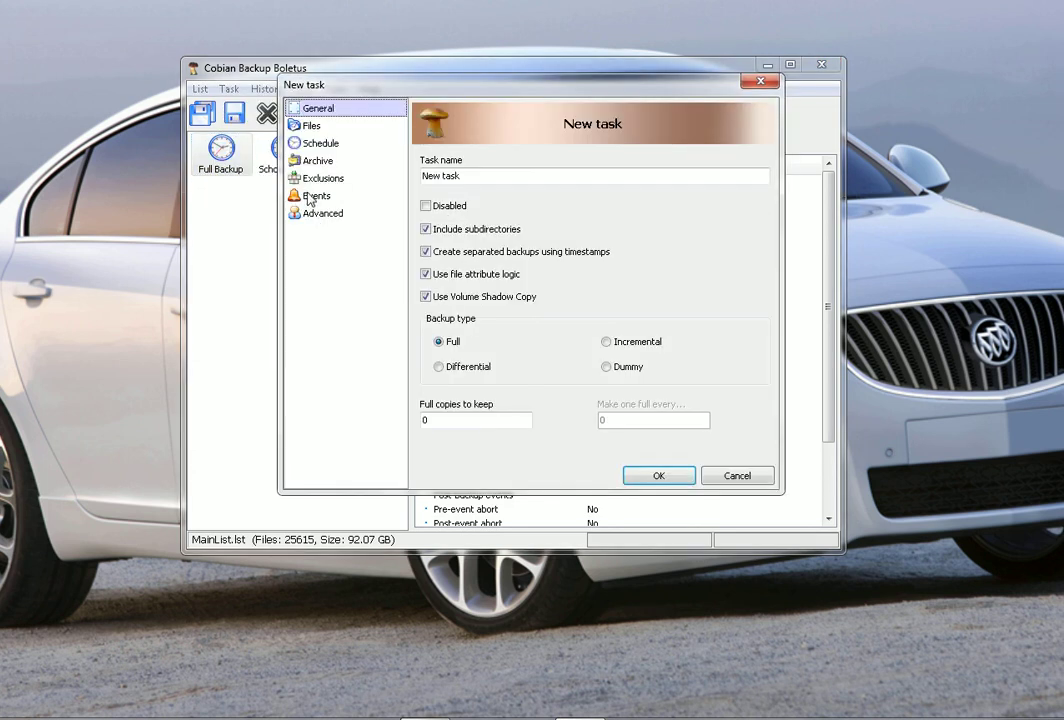
click(496, 174)
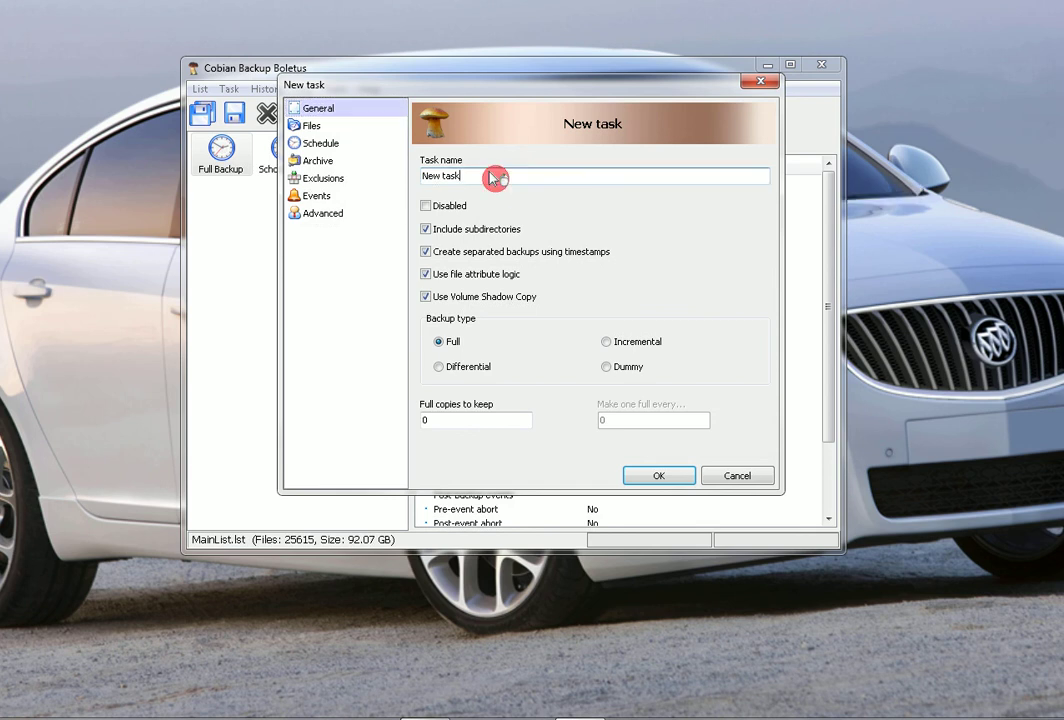
drag(496, 176, 323, 182)
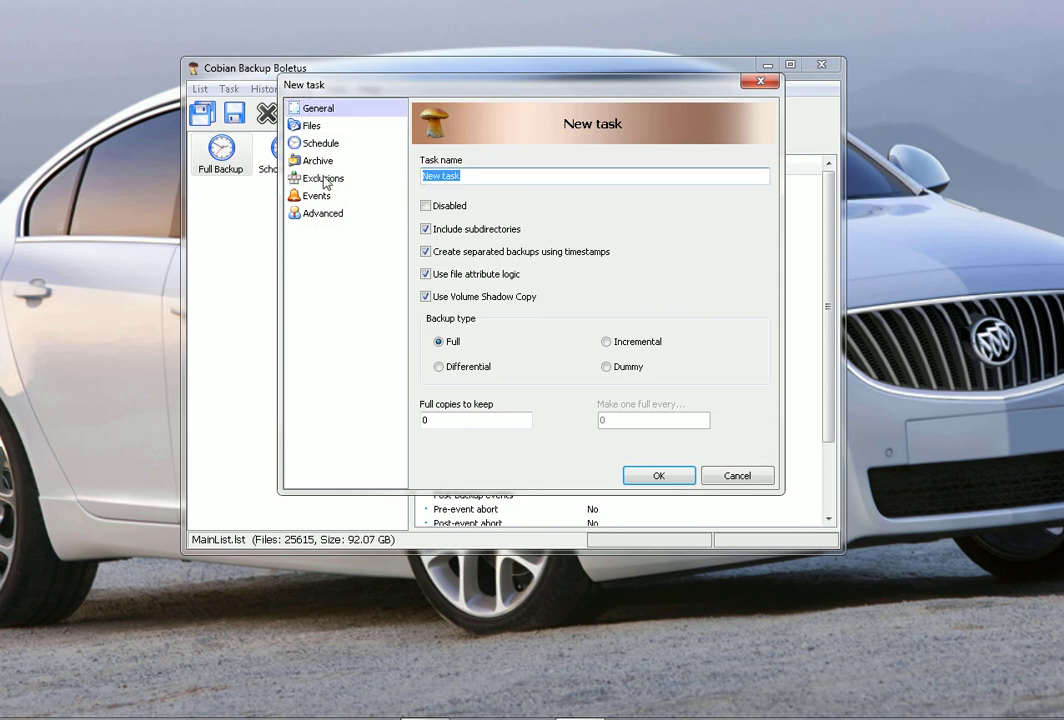
text(Test)
key(BackSpace)
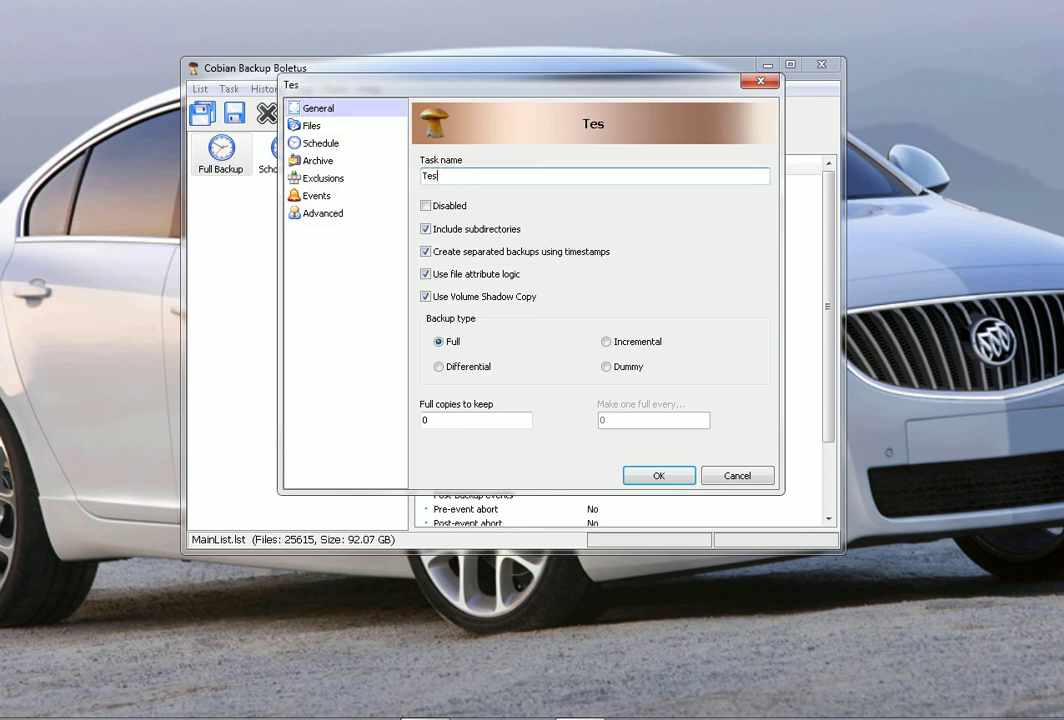
key(BackSpace)
key(BackSpace)
key(BackSpace)
text(Home Media)
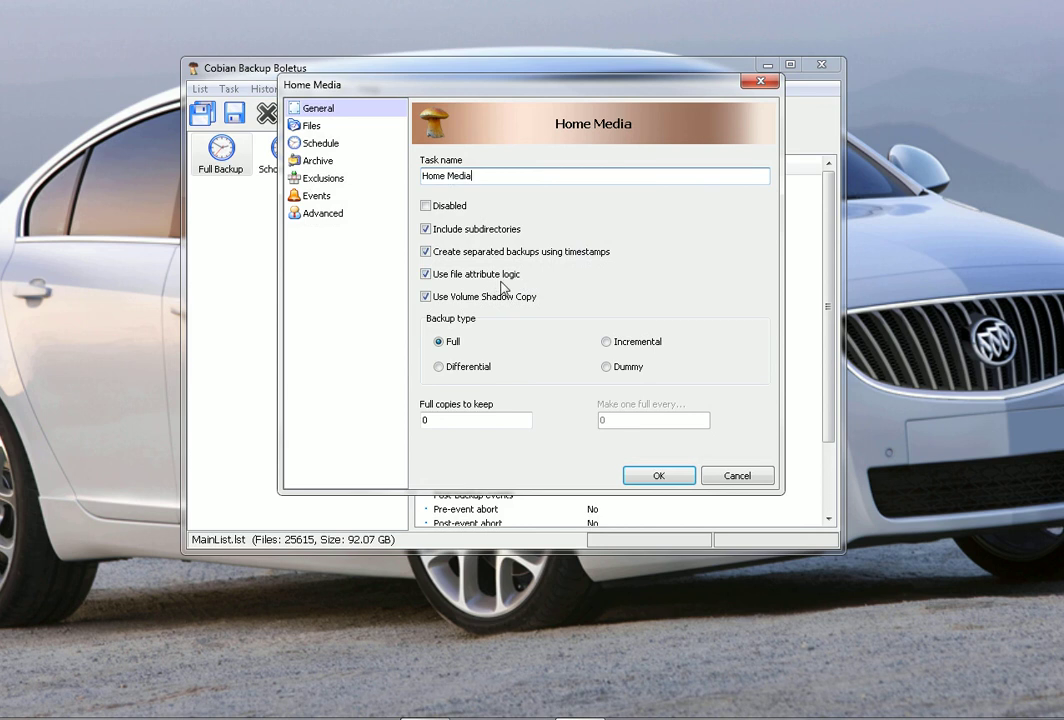
mouse_move(509, 287)
click(614, 346)
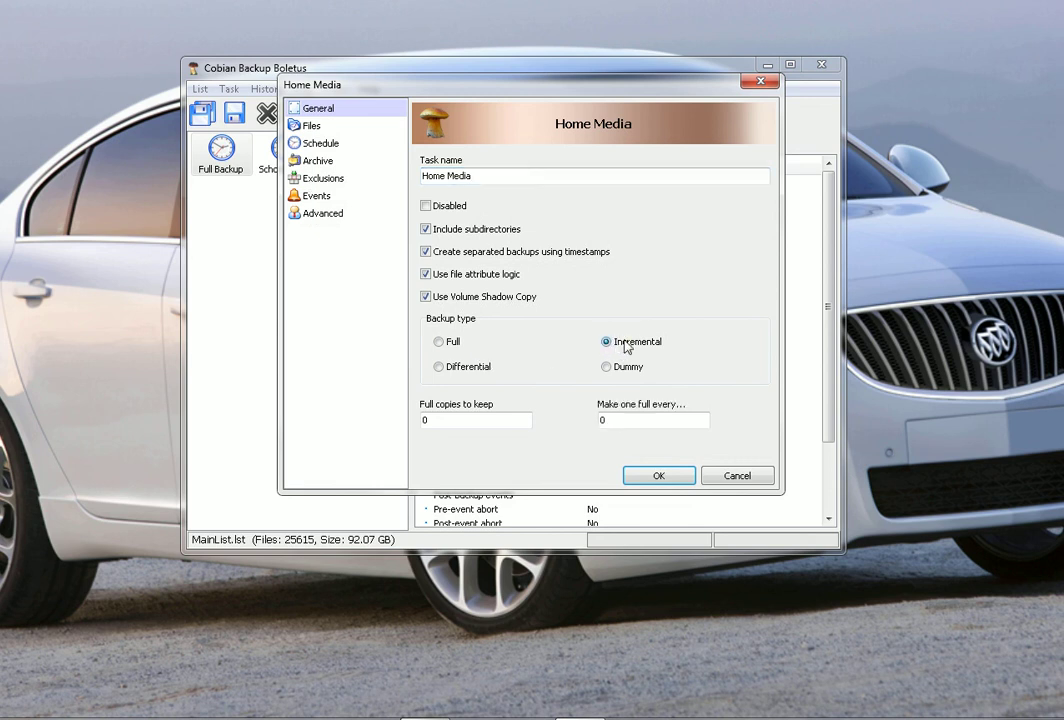
click(641, 420)
click(647, 421)
click(455, 342)
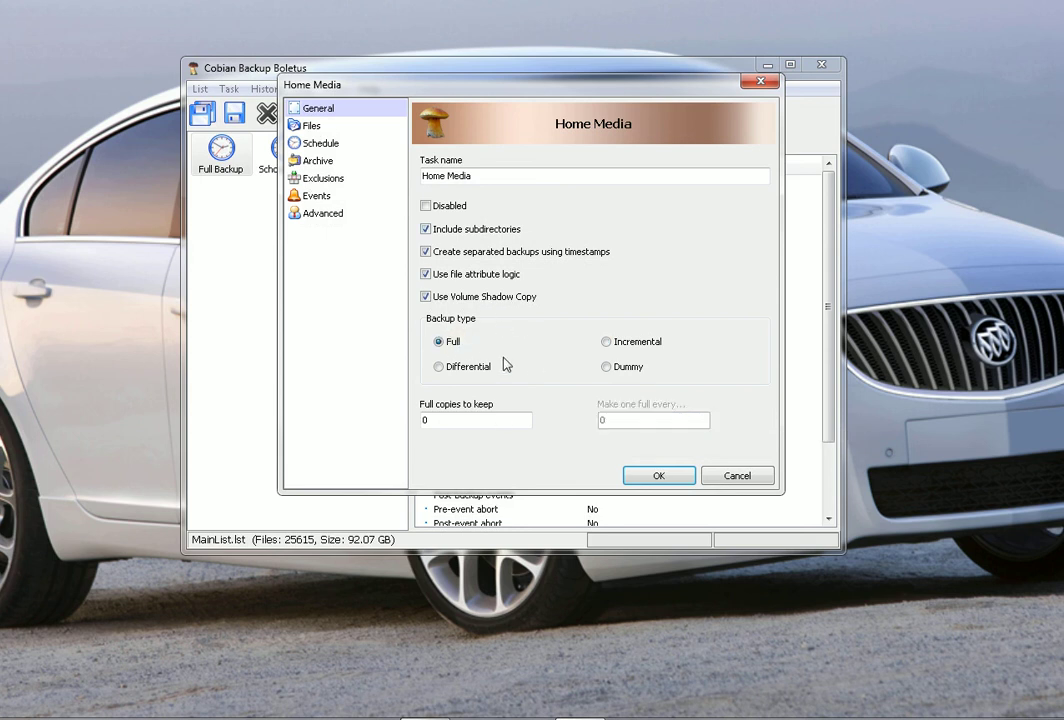
- On the Files page, delete the Spring 2012 and network destinations, confirming each removal
click(312, 127)
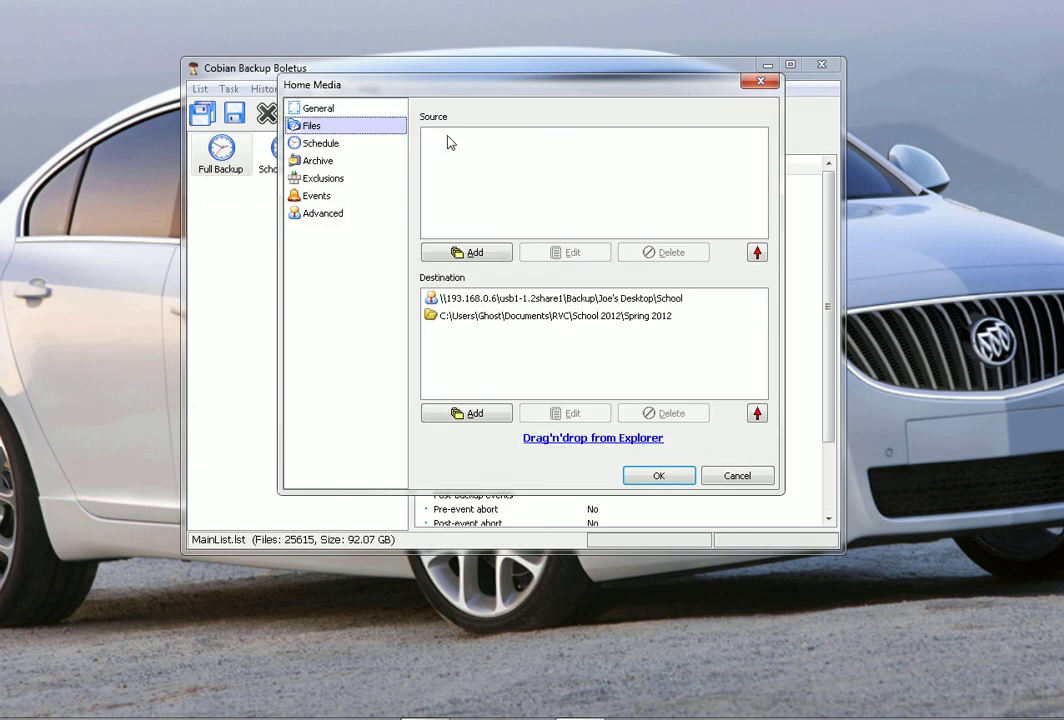
click(499, 316)
click(688, 416)
click(487, 331)
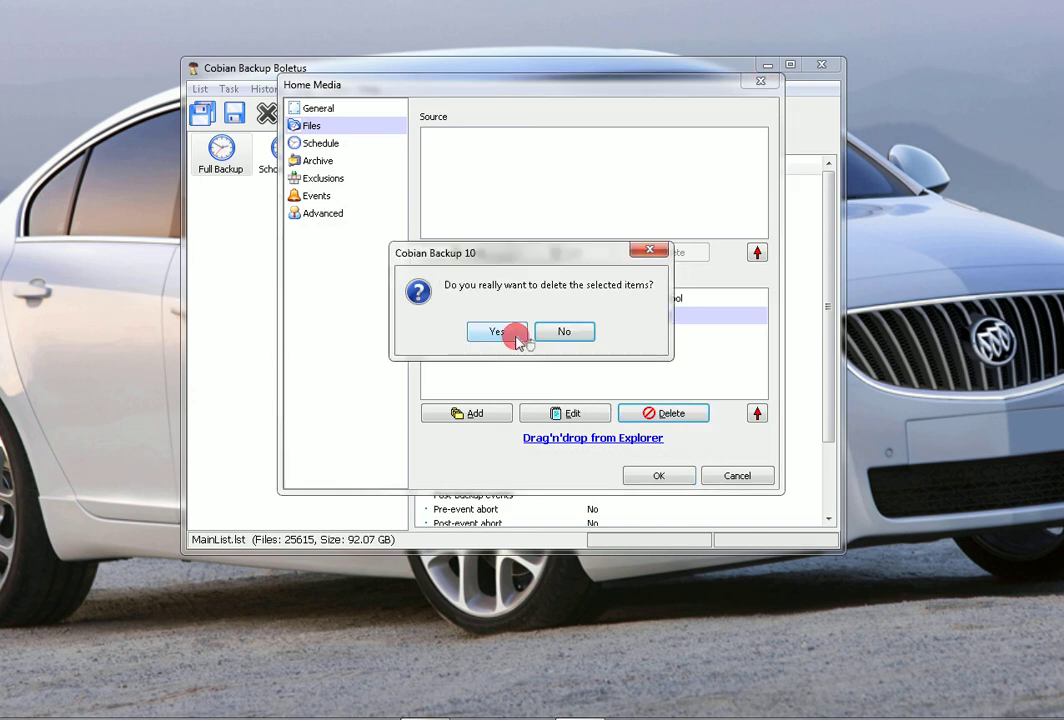
click(604, 300)
click(684, 412)
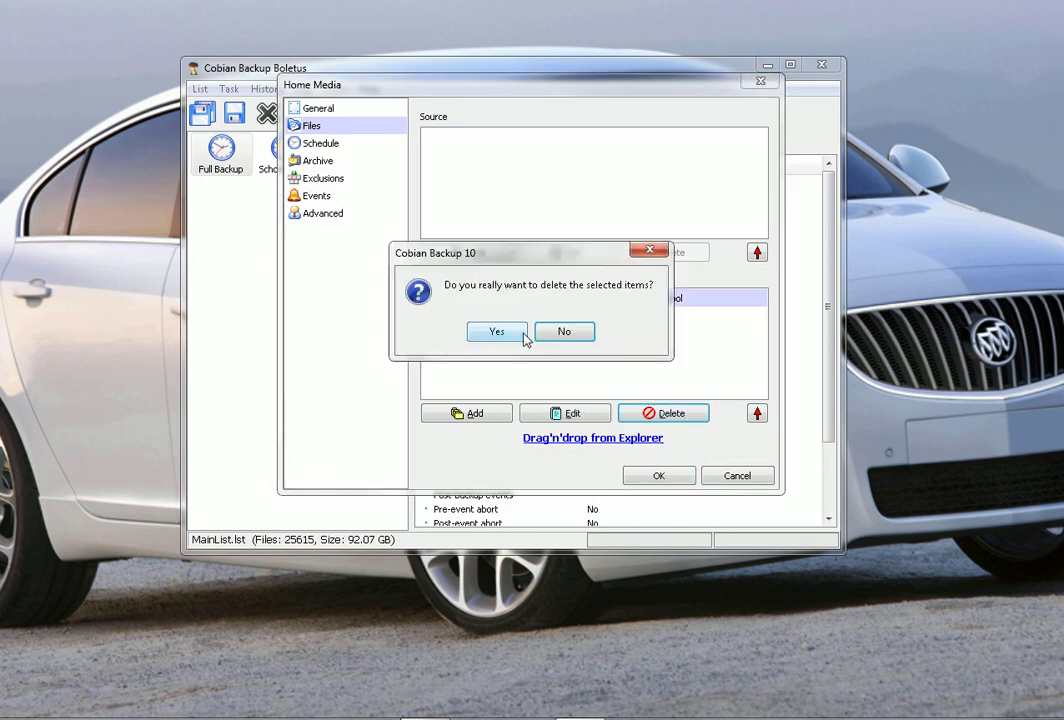
click(510, 332)
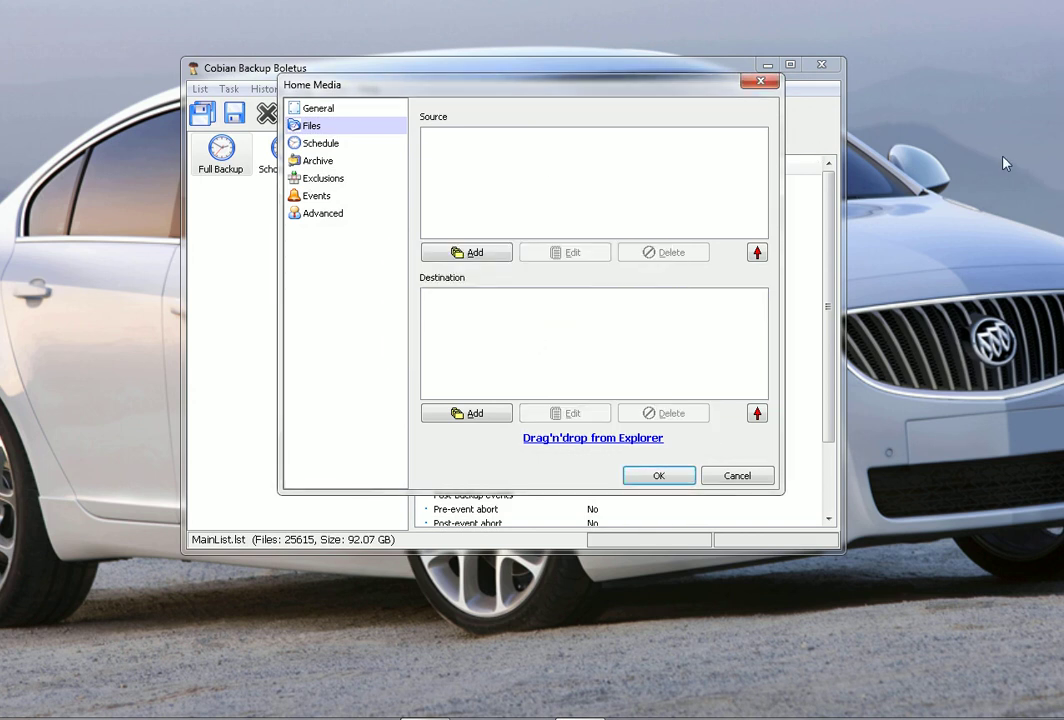
- Open a Computer drives window with Win+E and position it beside the task dialog
key(super+e)
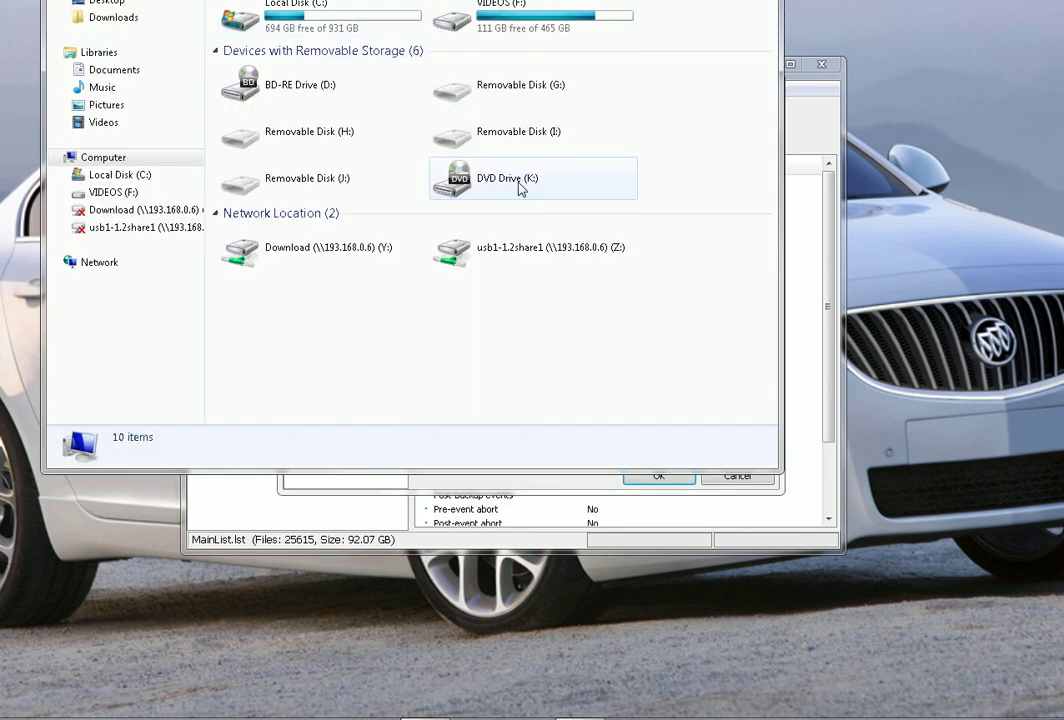
drag(383, 157, 283, 157)
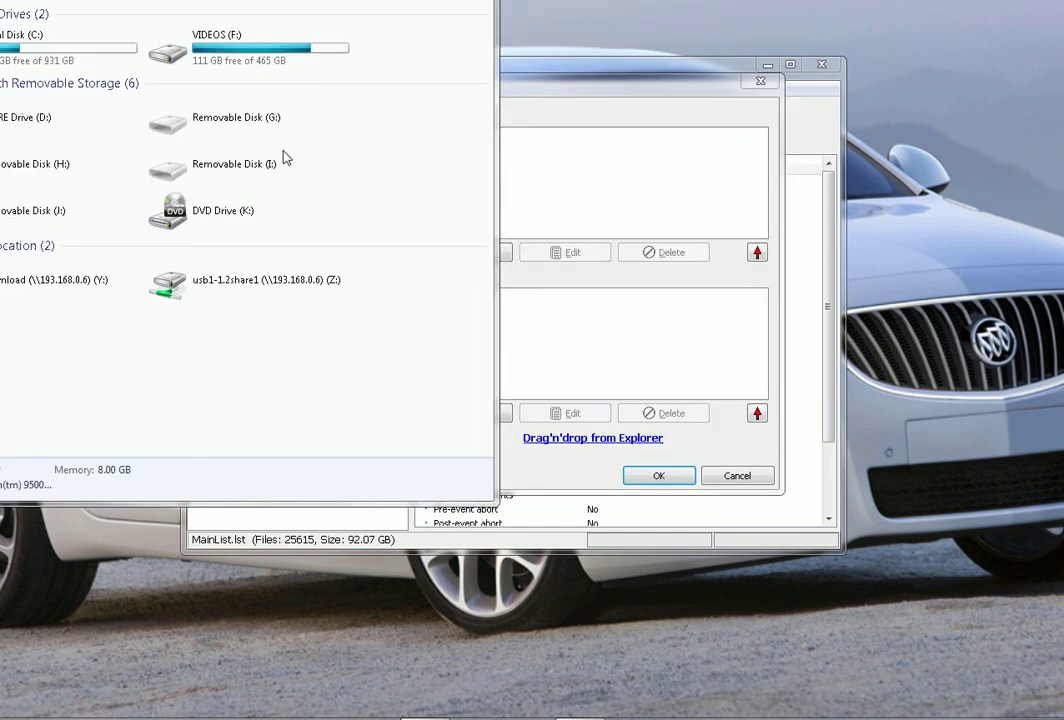
click(563, 178)
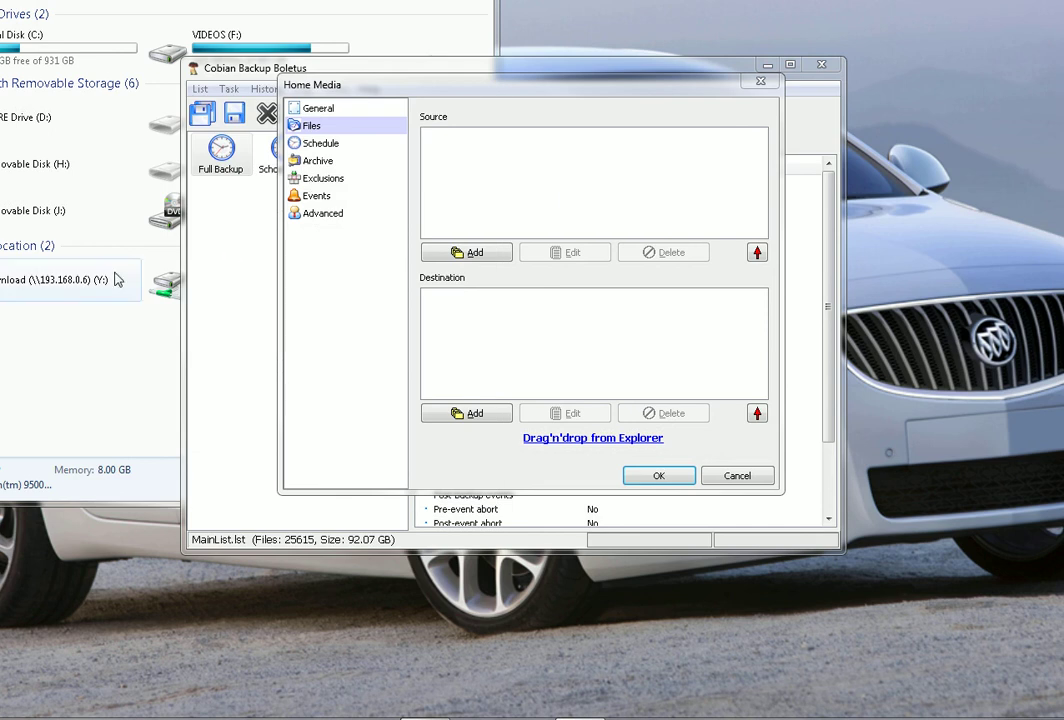
click(95, 233)
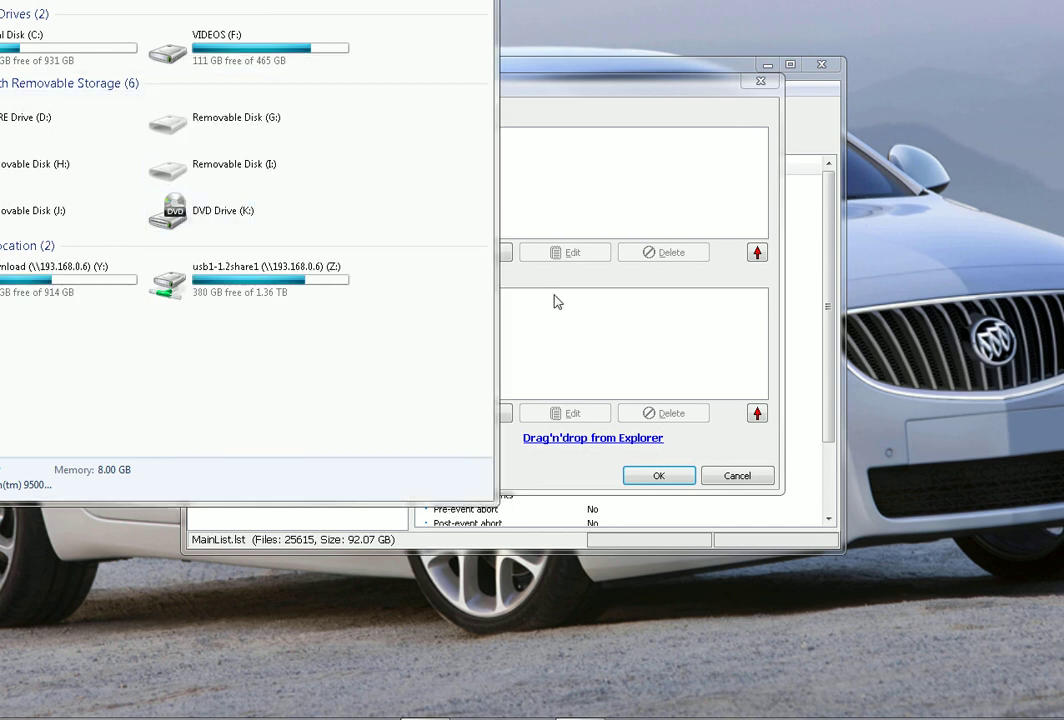
click(558, 325)
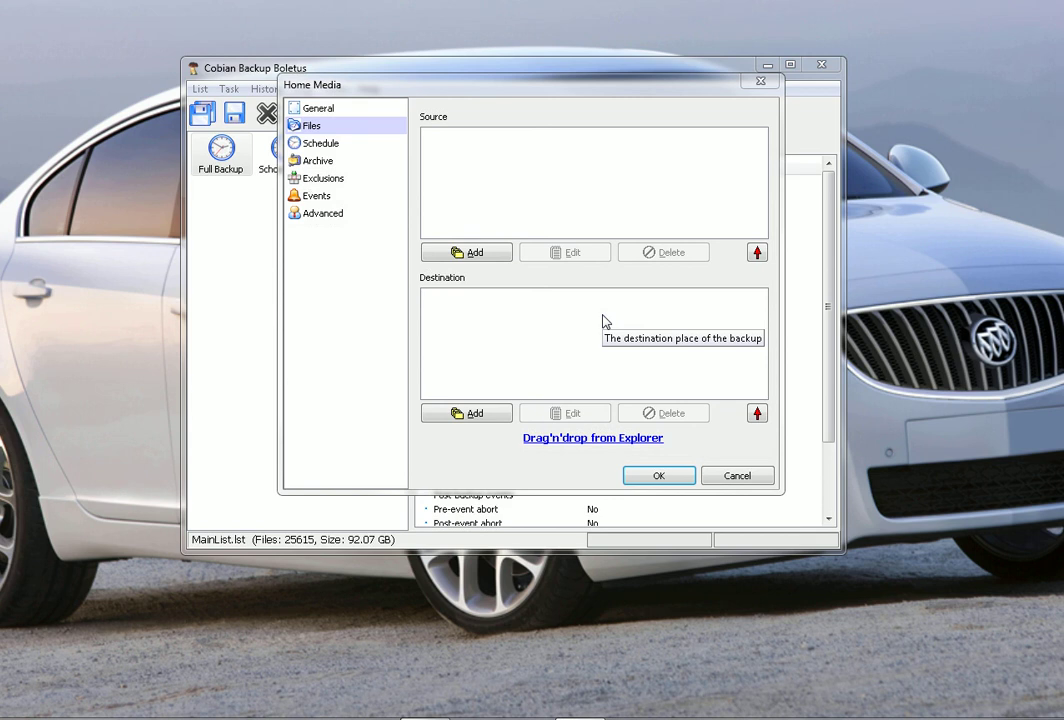
- Try the folder and FTP destination options, cancel both, then open the manual destination prompt
click(460, 415)
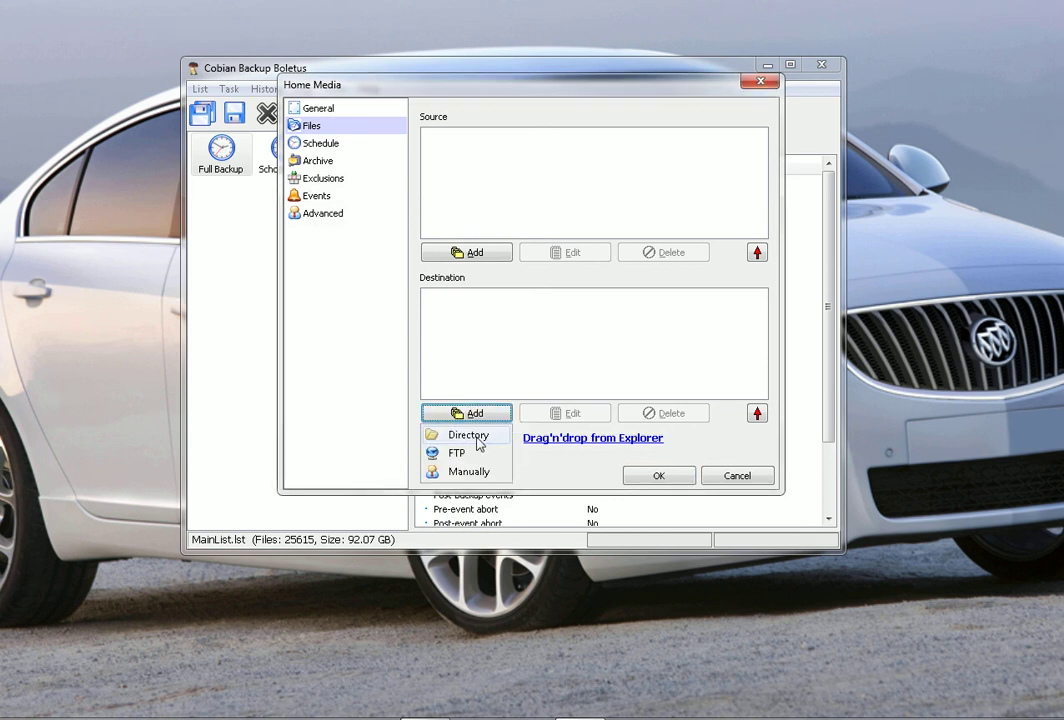
click(473, 436)
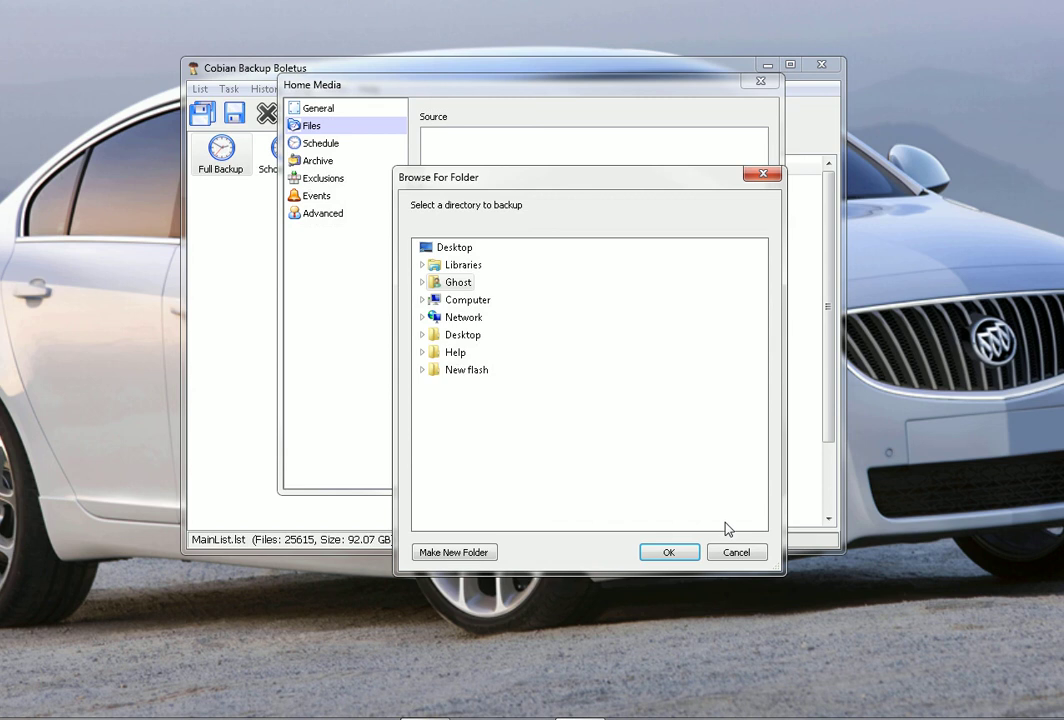
click(734, 550)
click(478, 417)
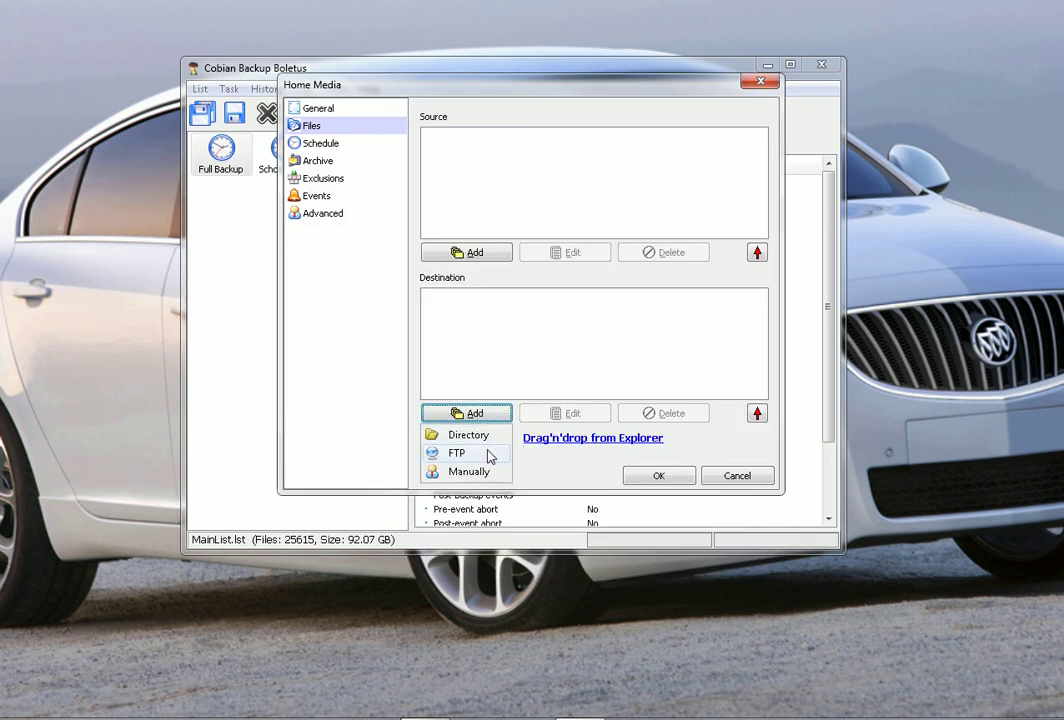
click(487, 448)
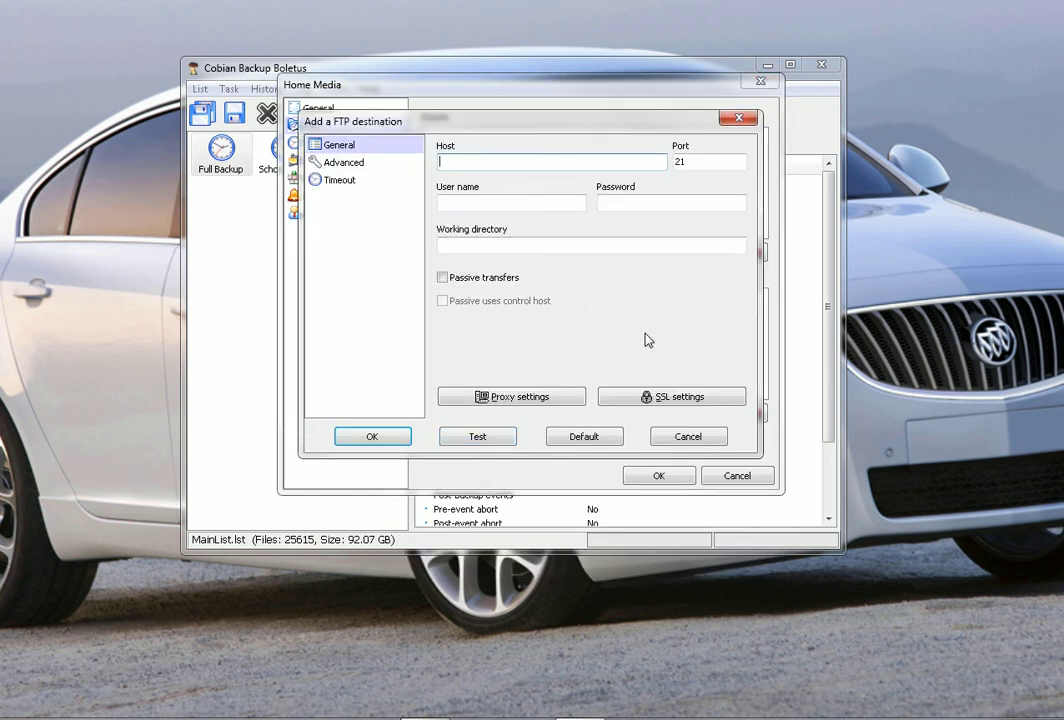
click(659, 437)
click(480, 412)
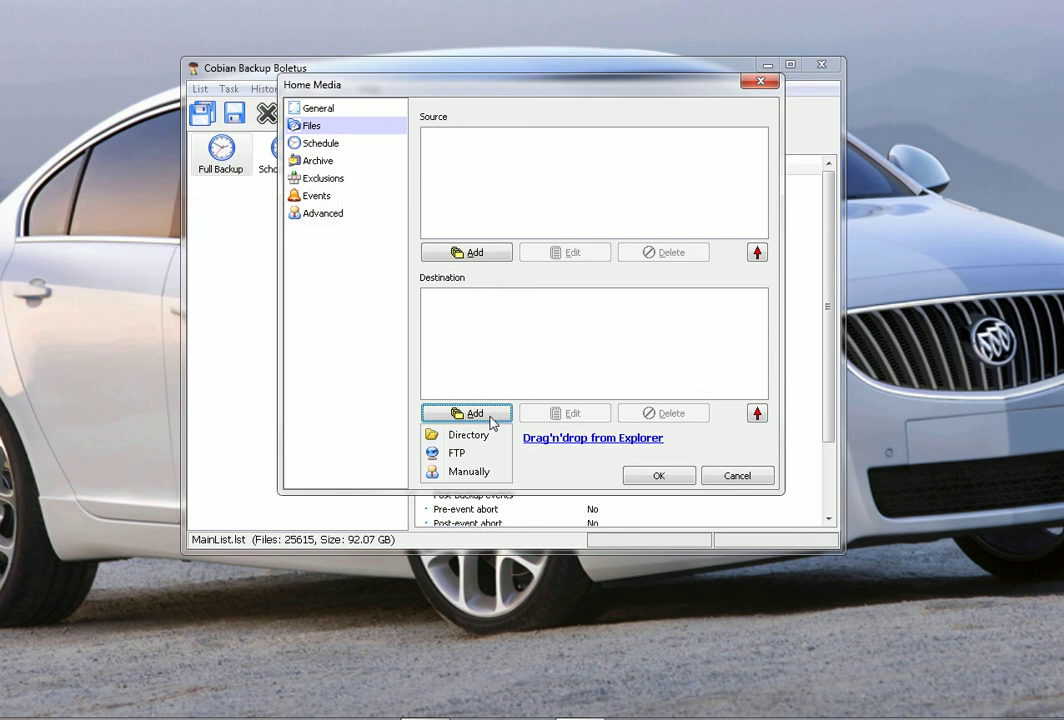
click(490, 471)
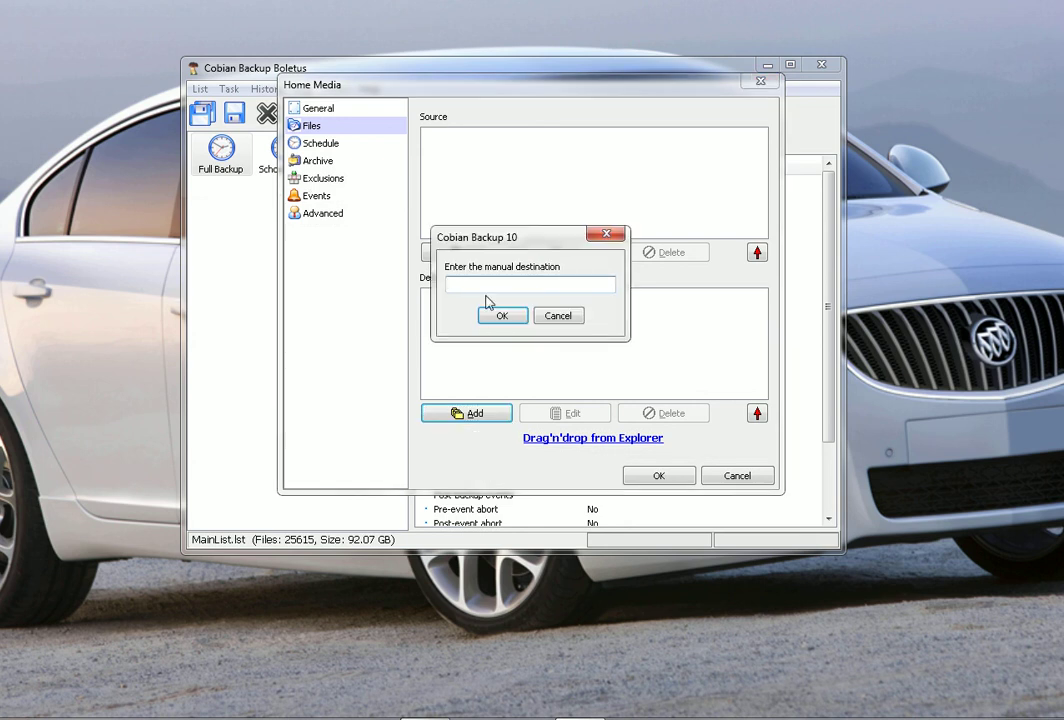
- Cancel the manual destination prompt and close the Source Add menu without adding anything
click(558, 316)
click(477, 251)
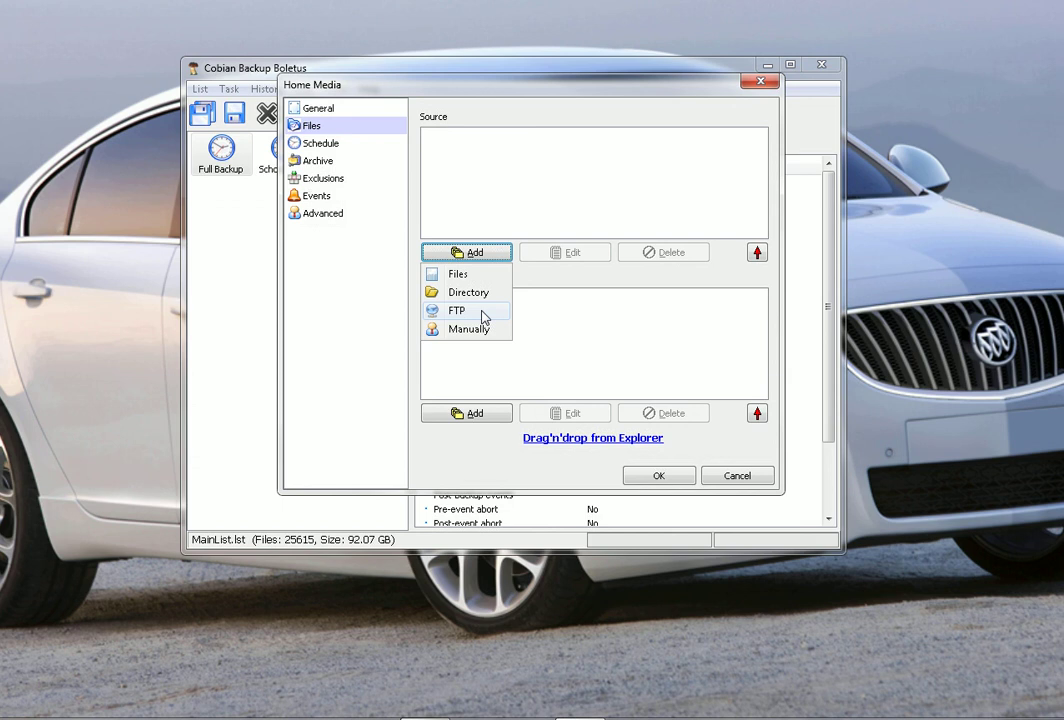
click(549, 266)
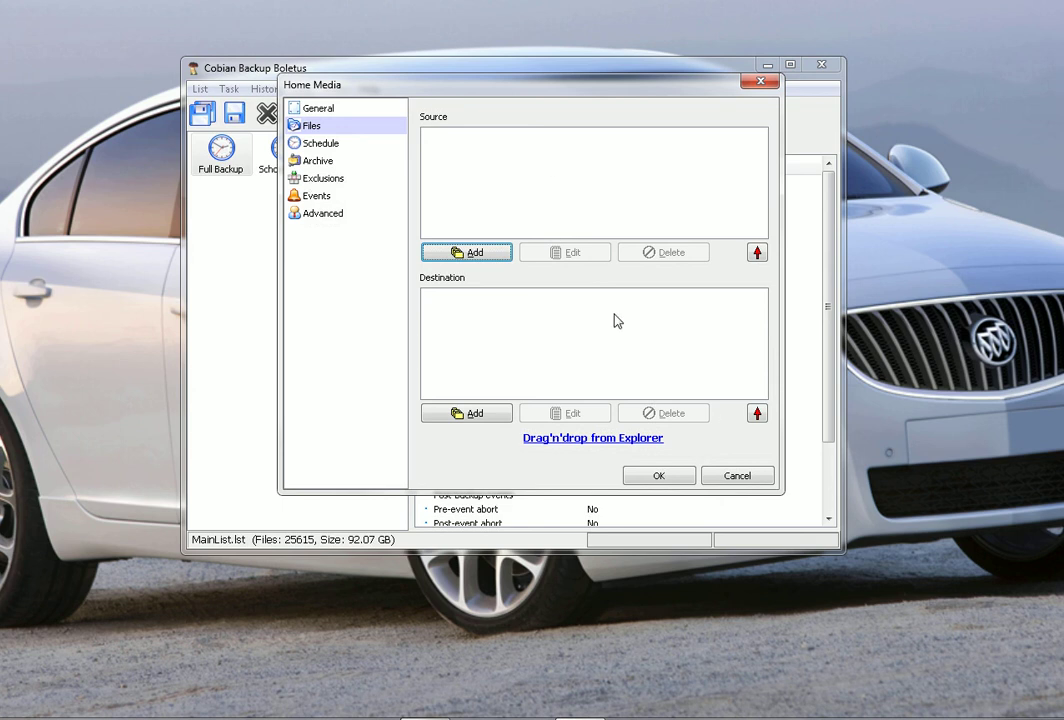
- On the Schedule page, keep the schedule type Weekly (Tuesday, Thursday, Saturday at 1:00 AM)
click(322, 145)
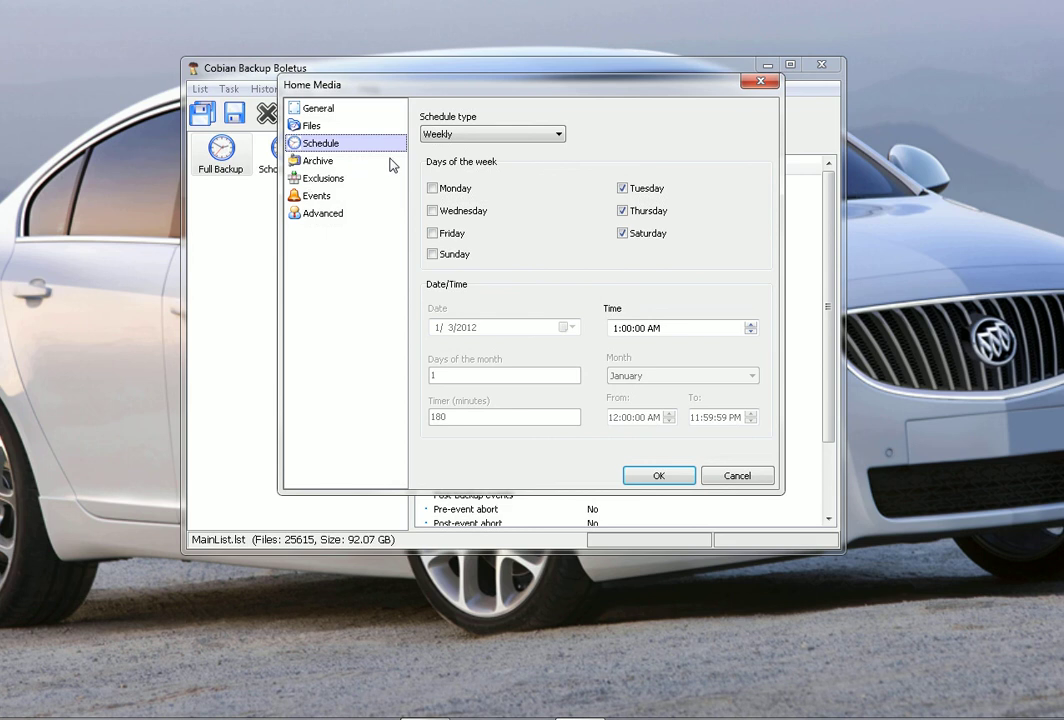
click(486, 137)
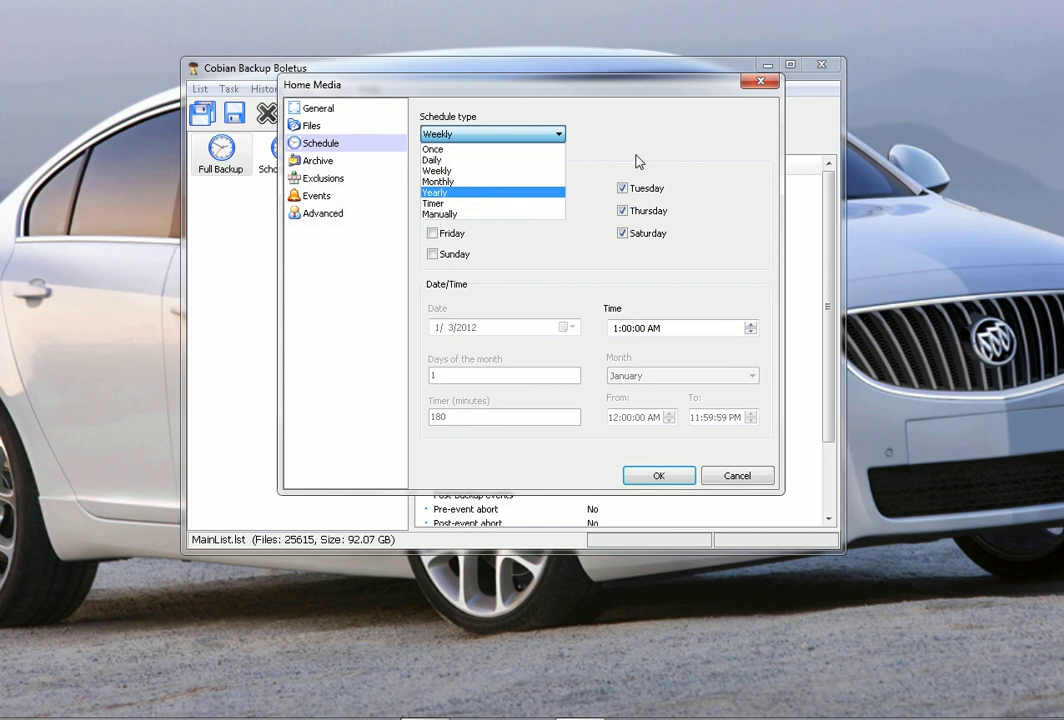
click(500, 171)
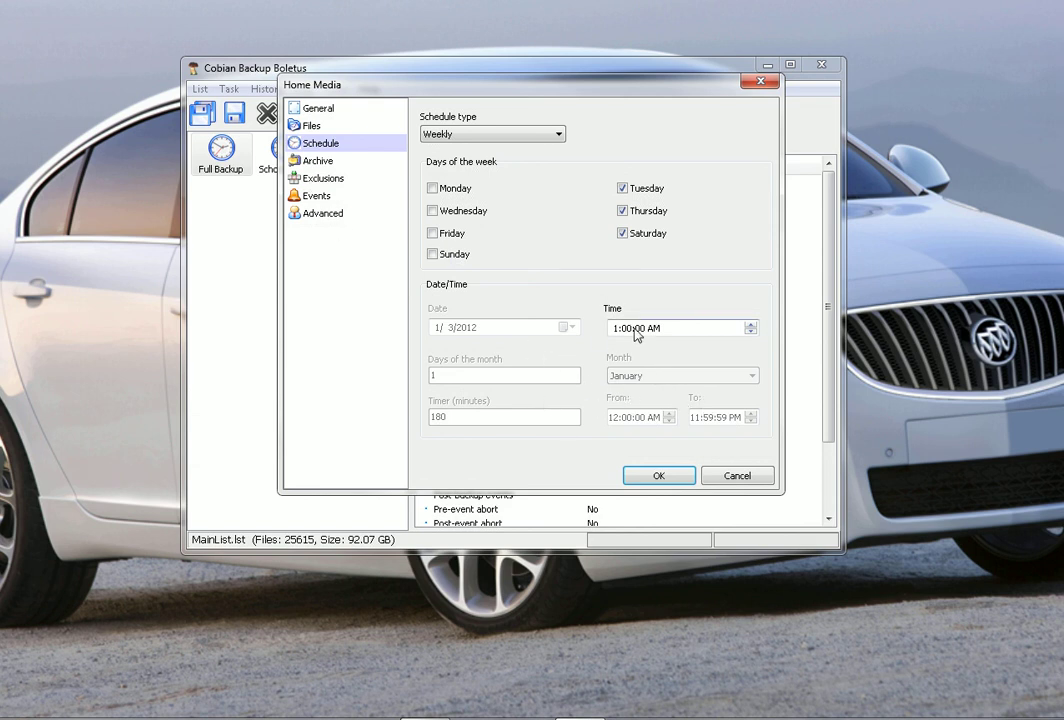
- On the Archive page, keep compression at No compression and encryption at No encryption
click(316, 161)
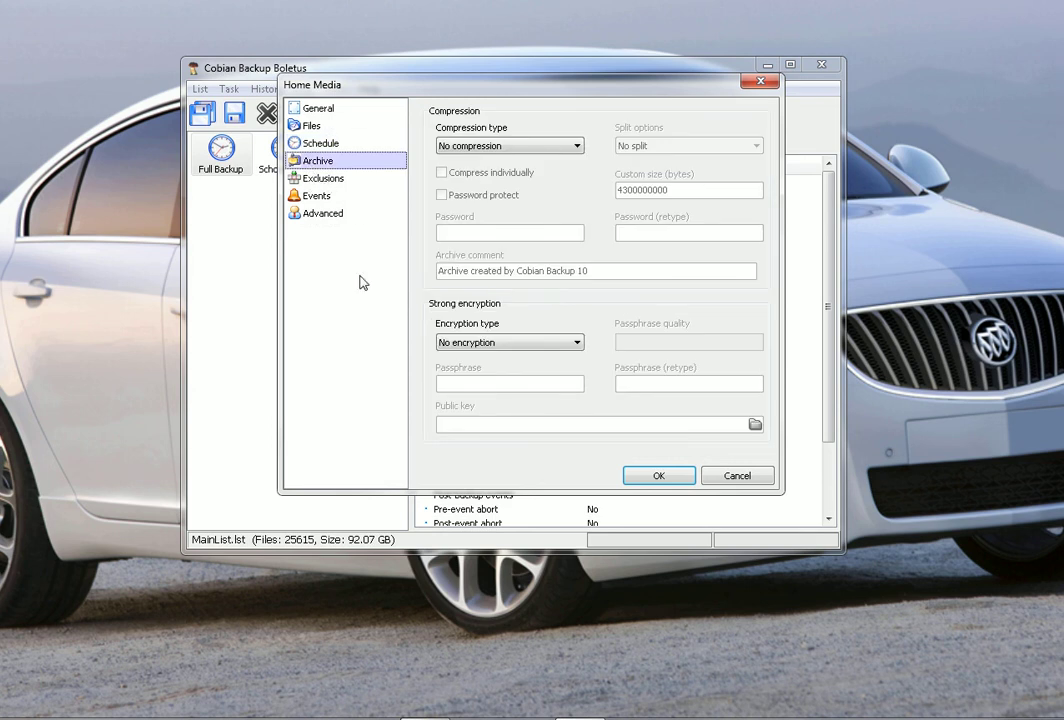
click(558, 148)
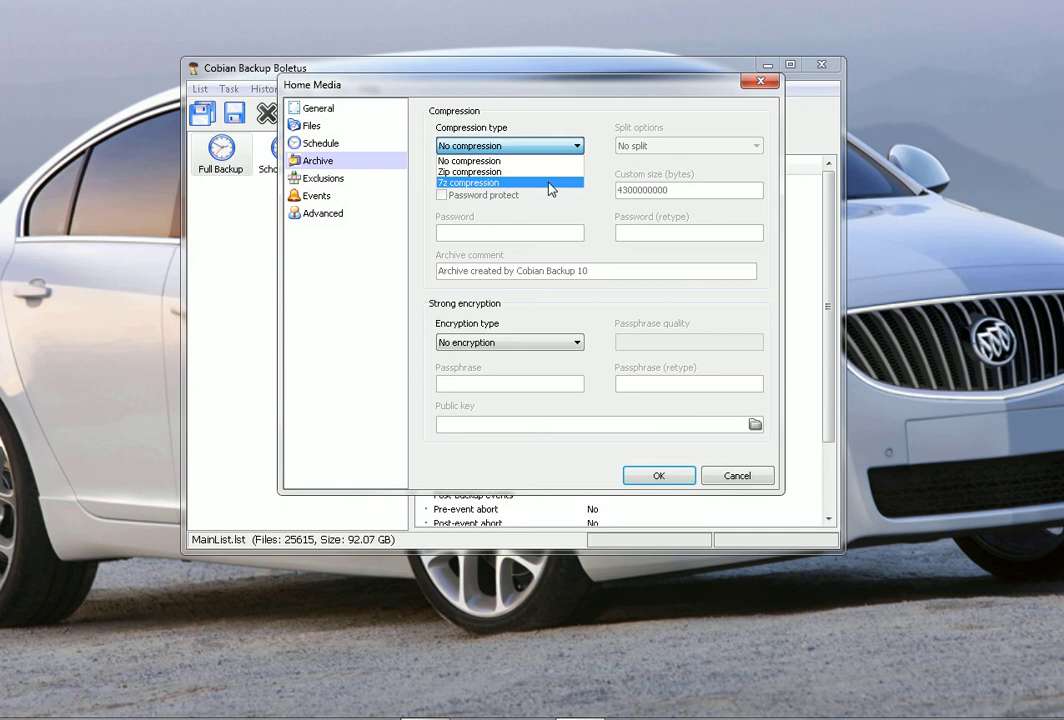
click(550, 160)
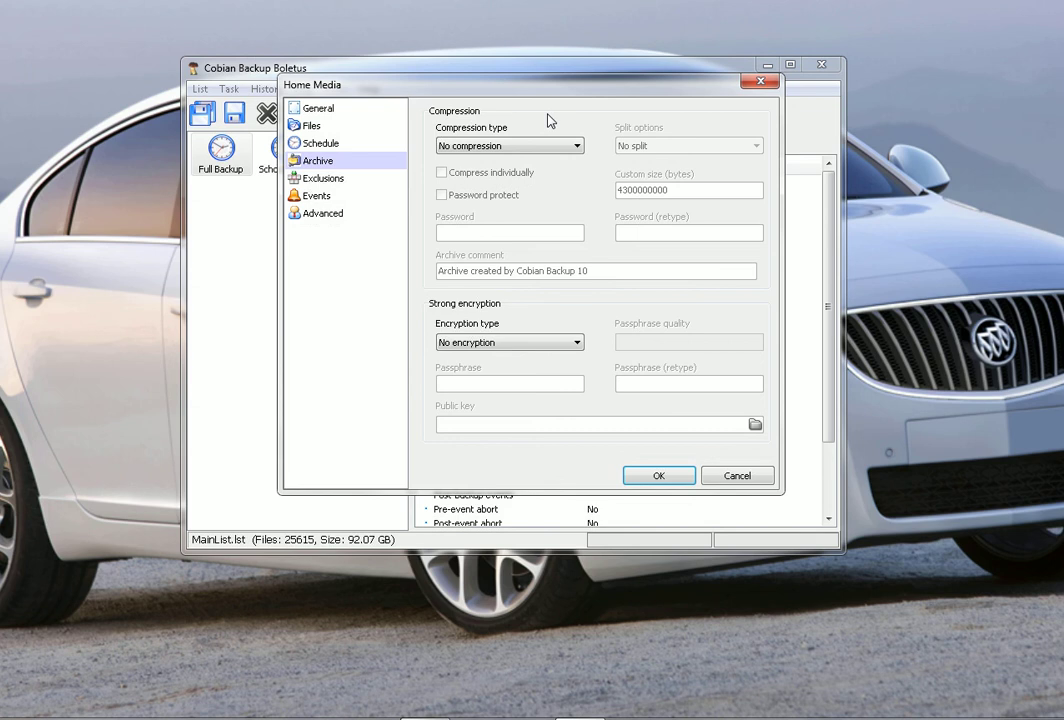
click(550, 344)
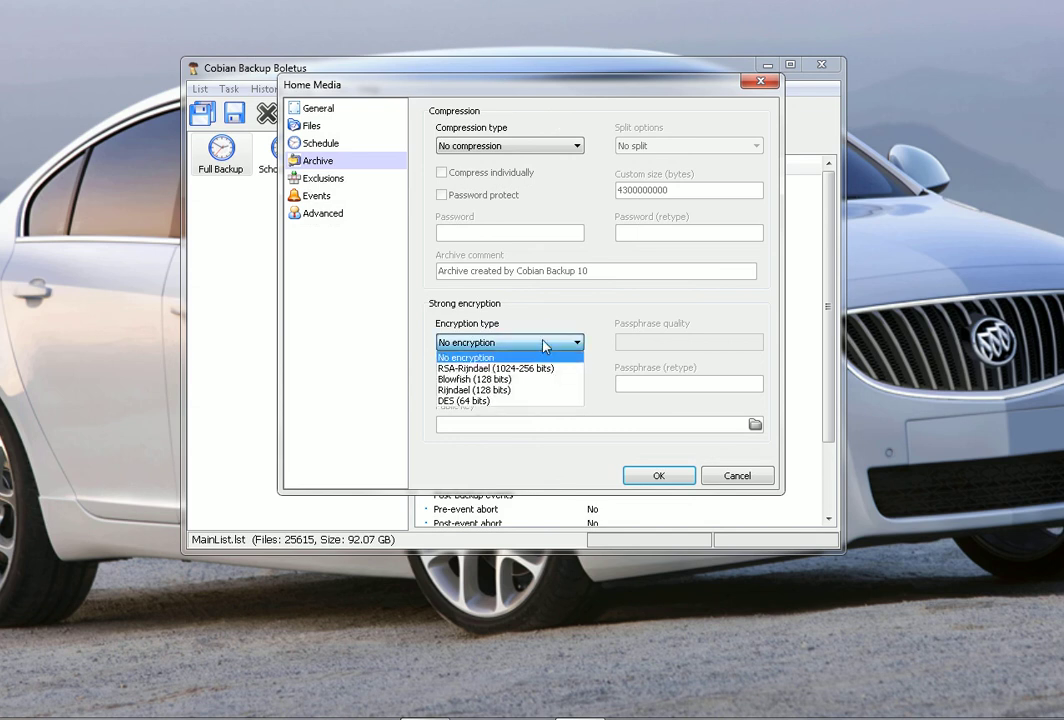
click(546, 344)
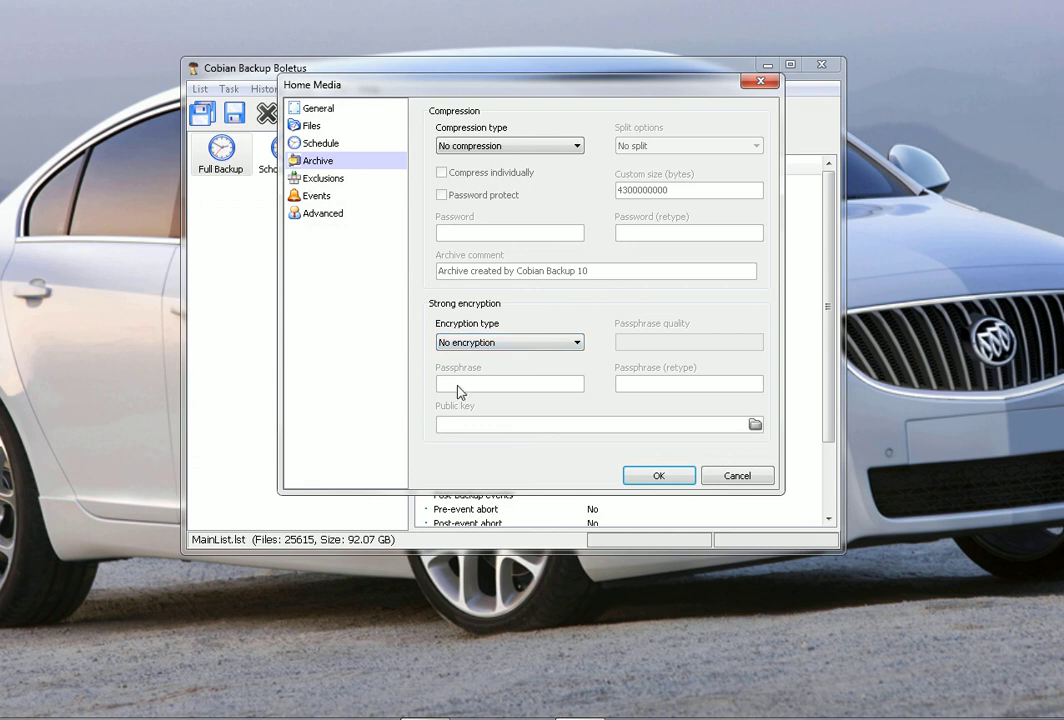
- Open the Exclusions page, leaving the include-only and exclude lists empty
click(330, 179)
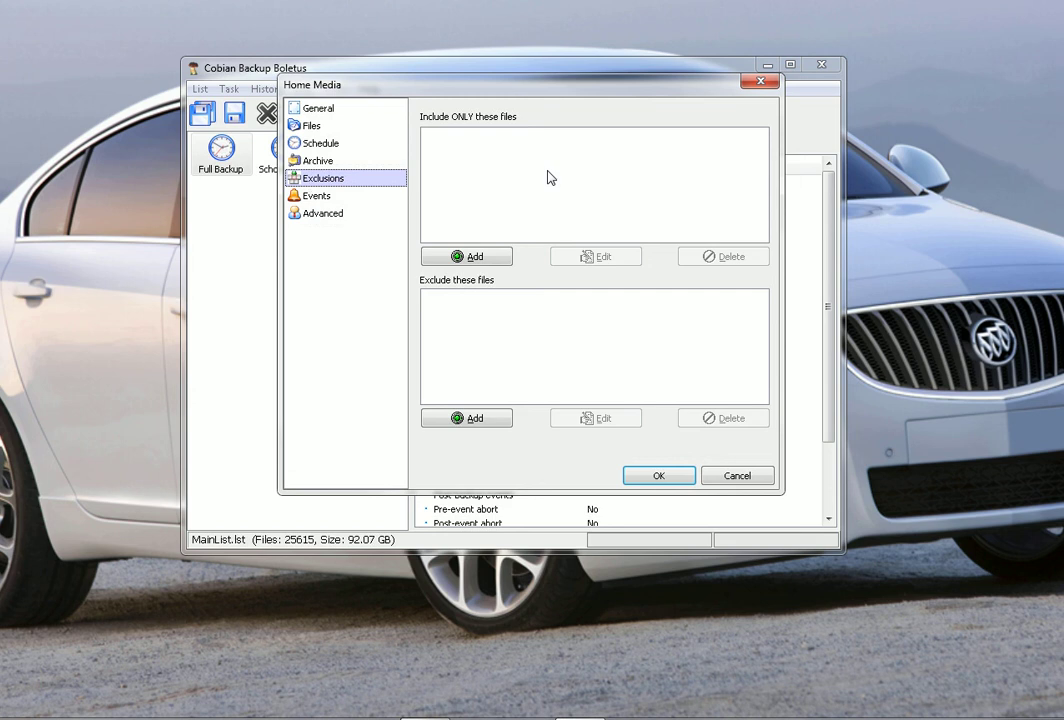
- Open the Events page and close the pre-backup Add menu without adding an event
click(318, 197)
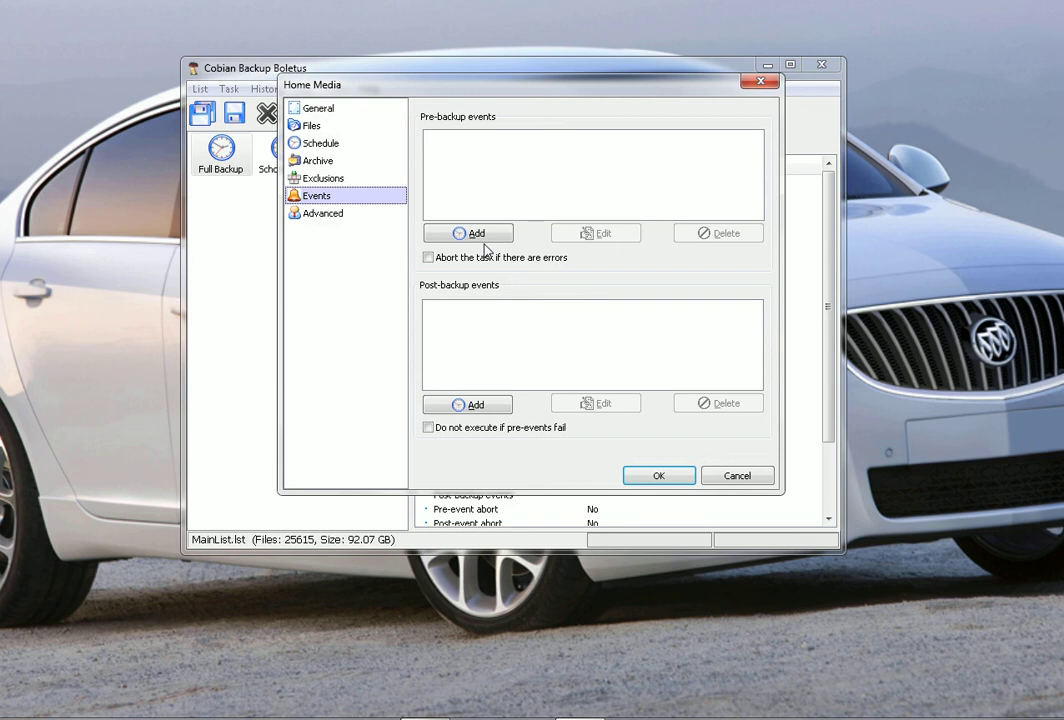
click(475, 233)
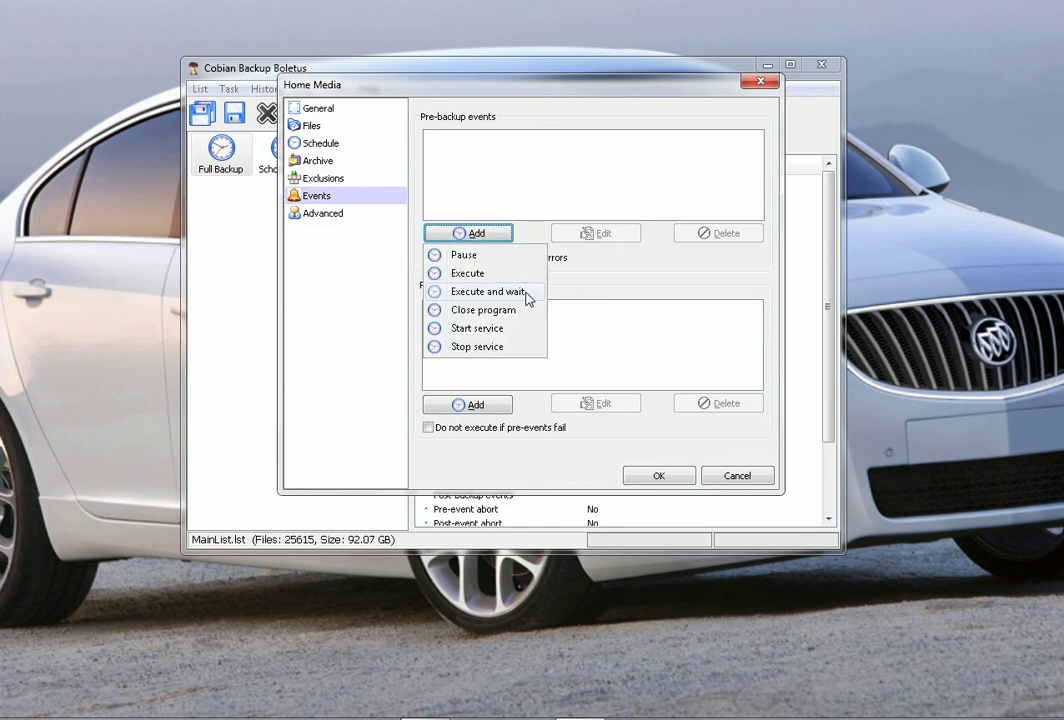
click(613, 283)
click(490, 268)
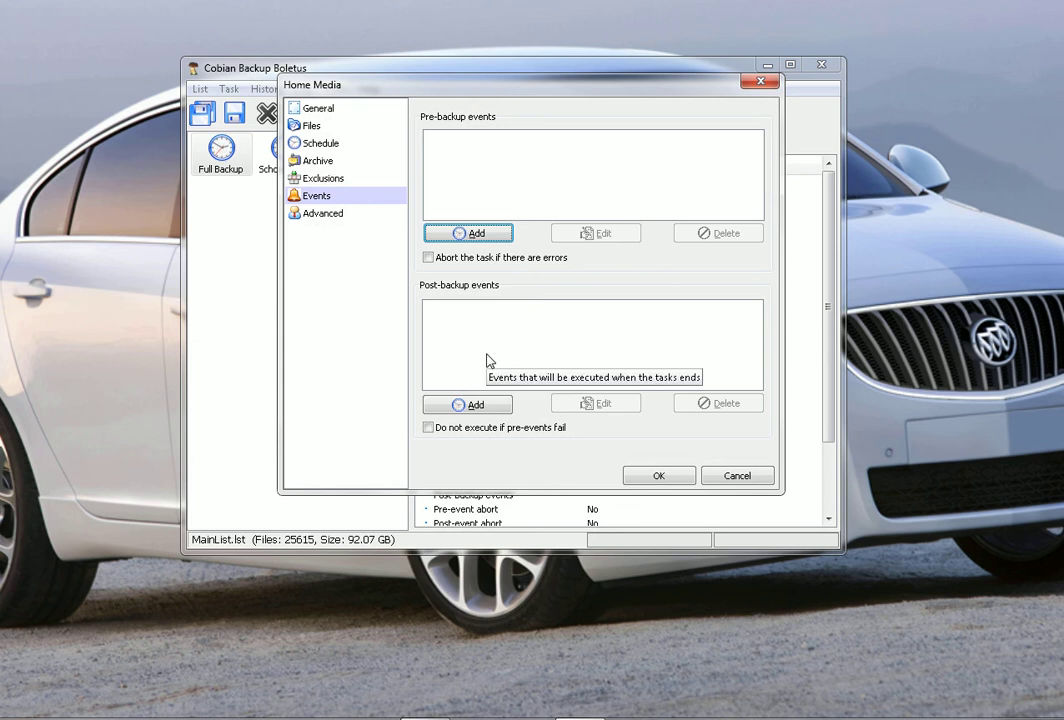
- Review the Advanced options, then cancel the Home Media task without saving it
click(338, 220)
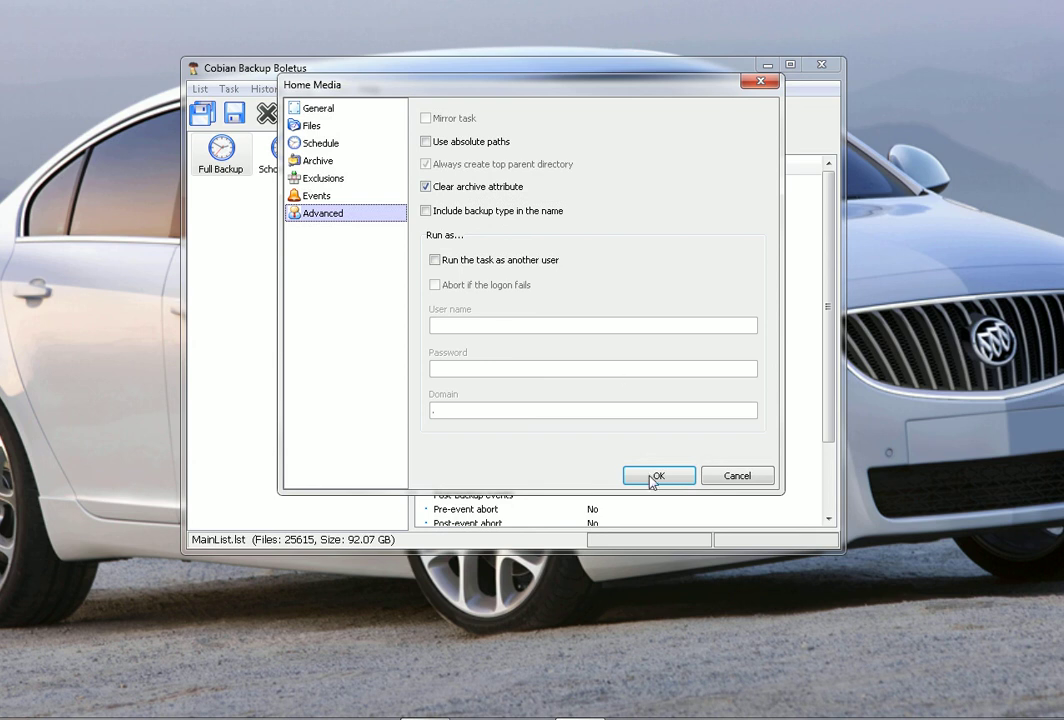
click(716, 480)
- Inspect Full Backup's properties and its weekly Tuesday/Thursday/Saturday schedule, then dismiss the Task menu unused
click(304, 285)
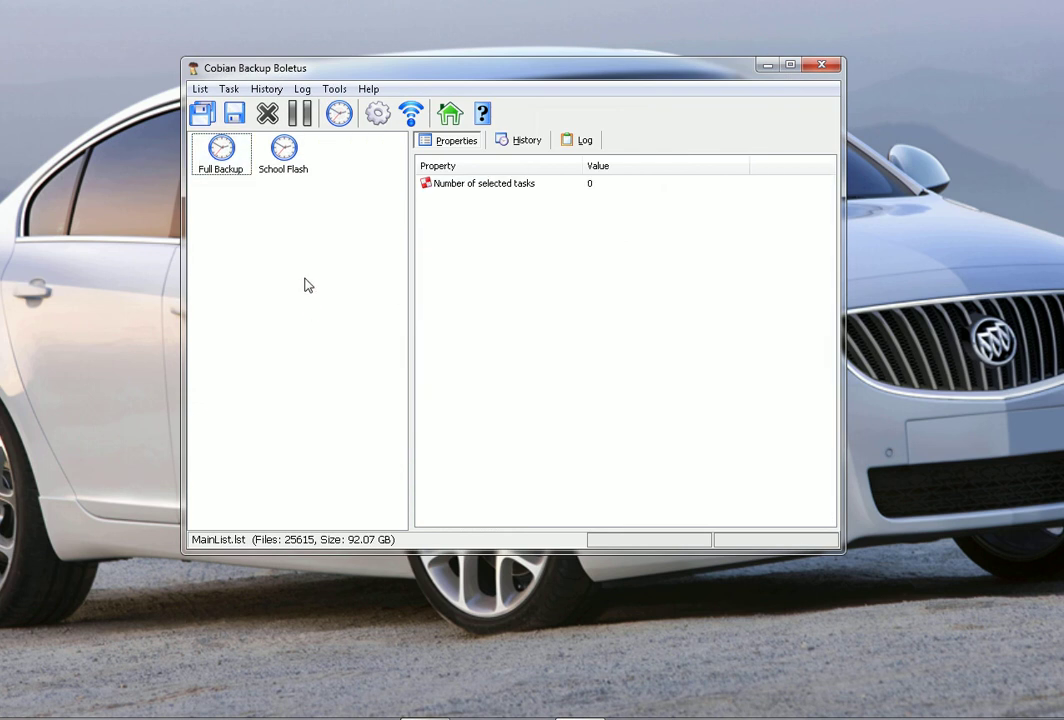
click(234, 172)
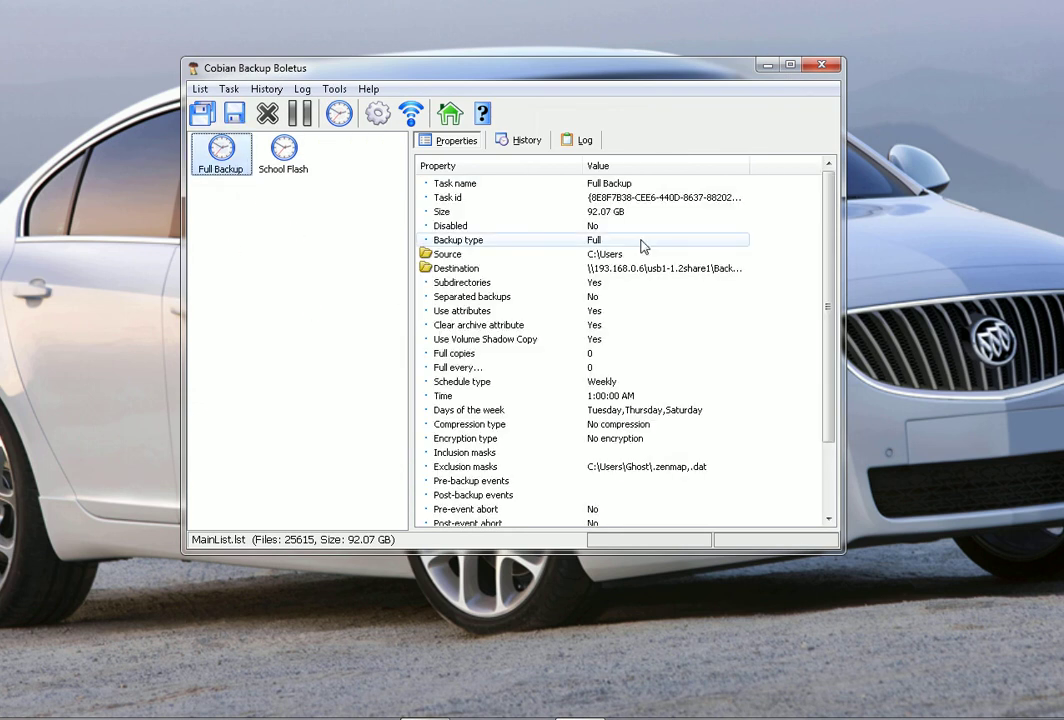
scroll(830, 208, down, 1)
scroll(830, 208, up, 1)
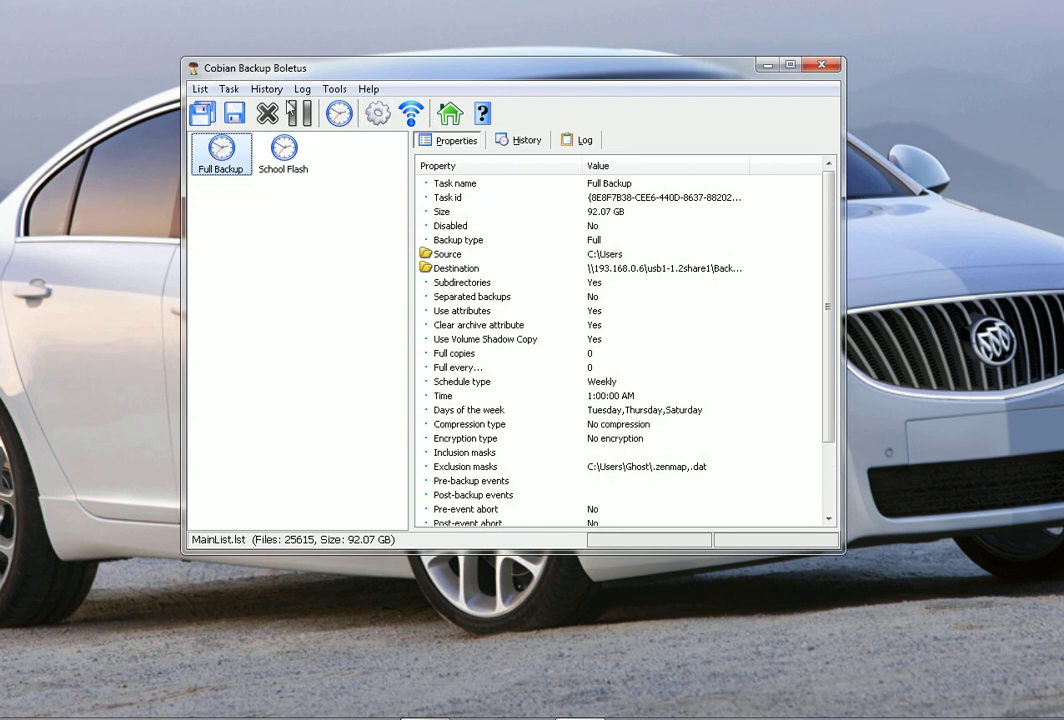
click(229, 89)
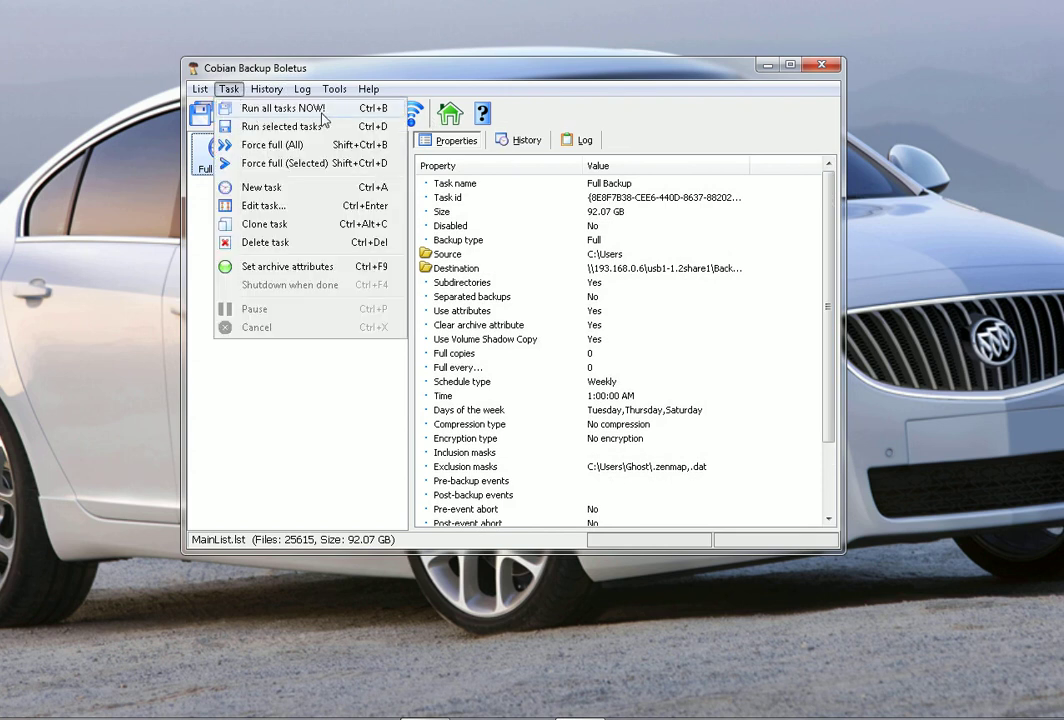
click(632, 99)
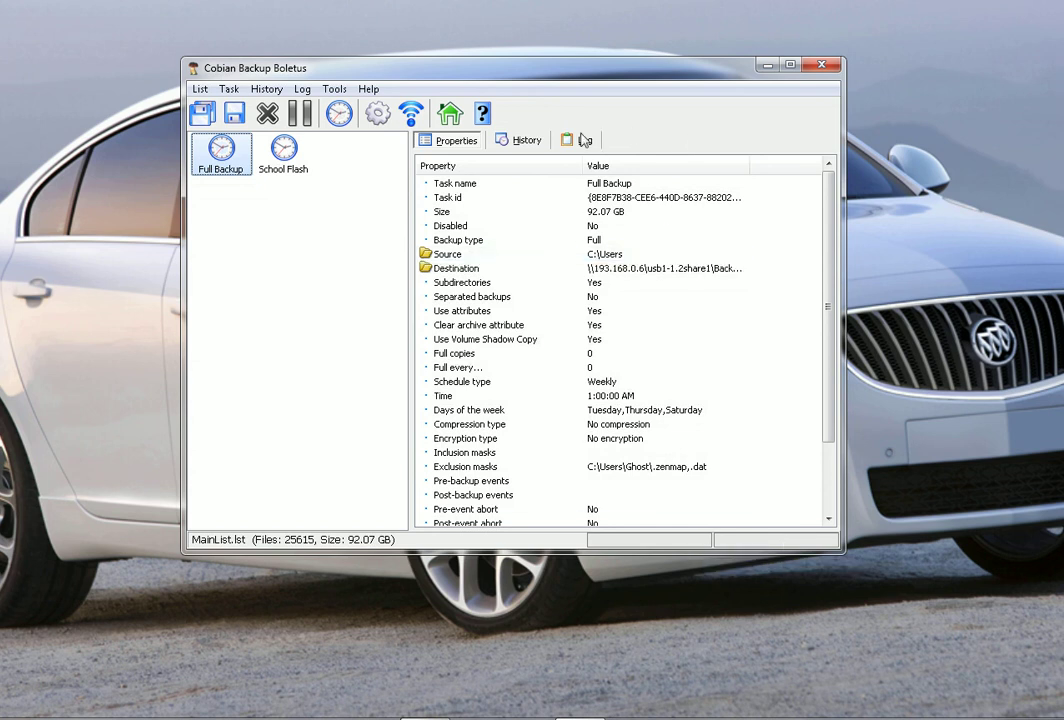
click(537, 141)
click(581, 140)
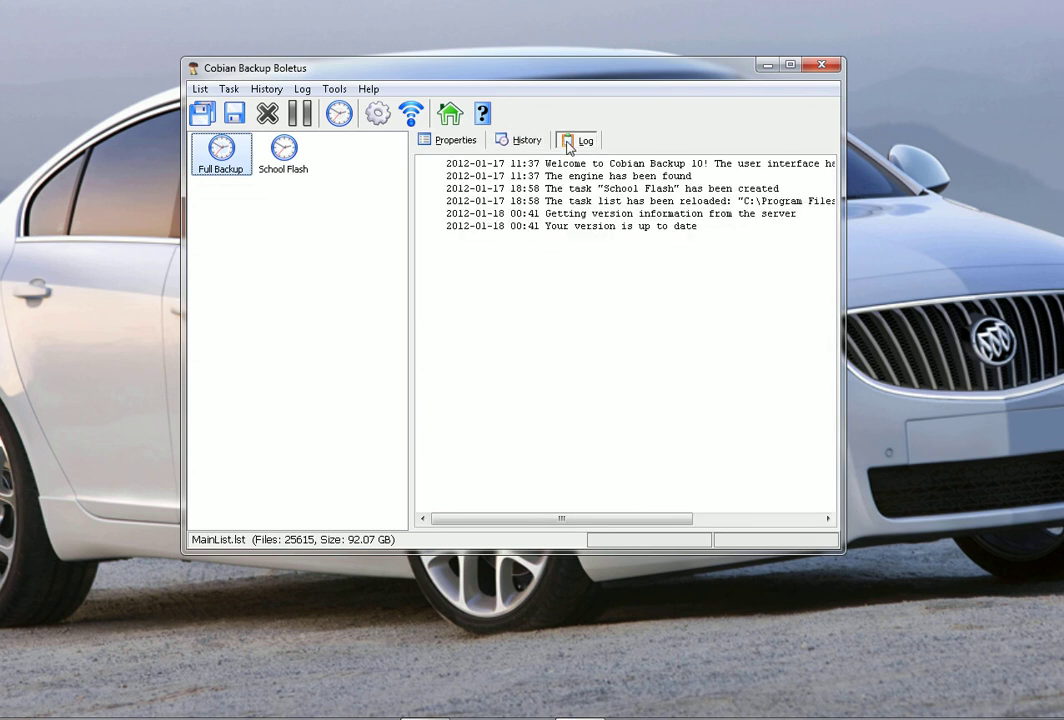
click(458, 141)
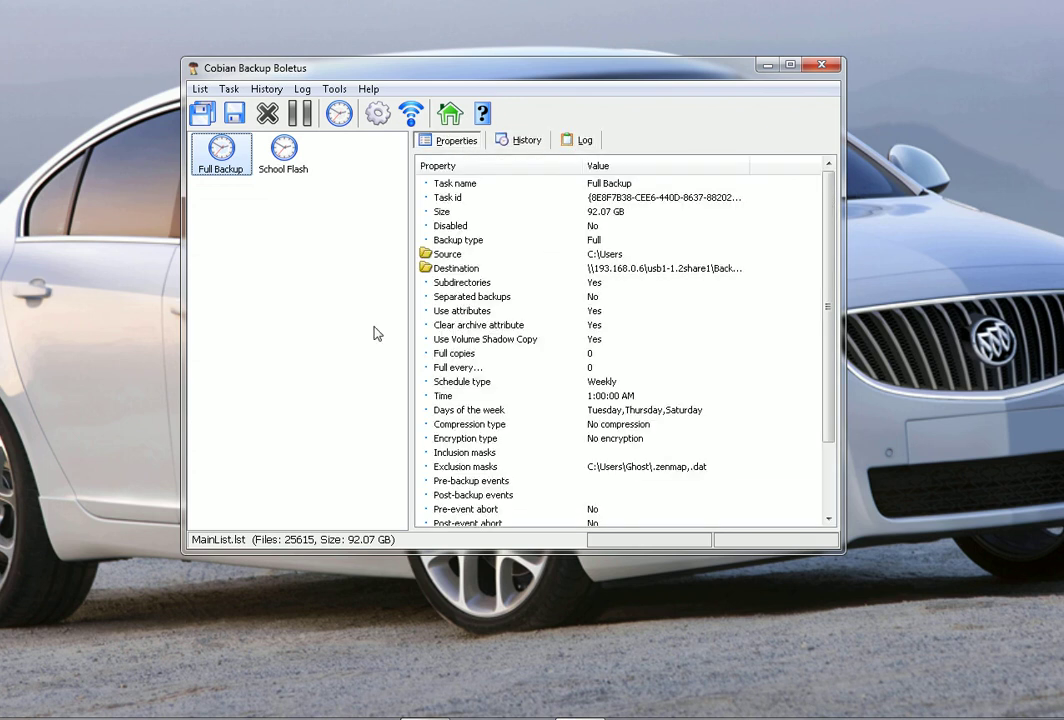